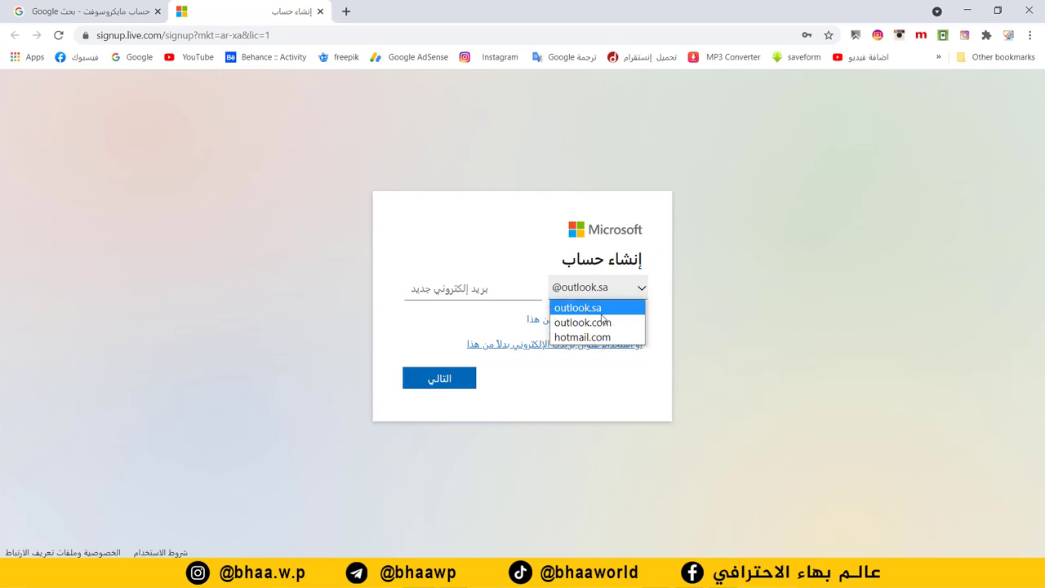
Set the new Microsoft account's e-mail domain to hotmail.com and activate the new e-mail name field
click(582, 338)
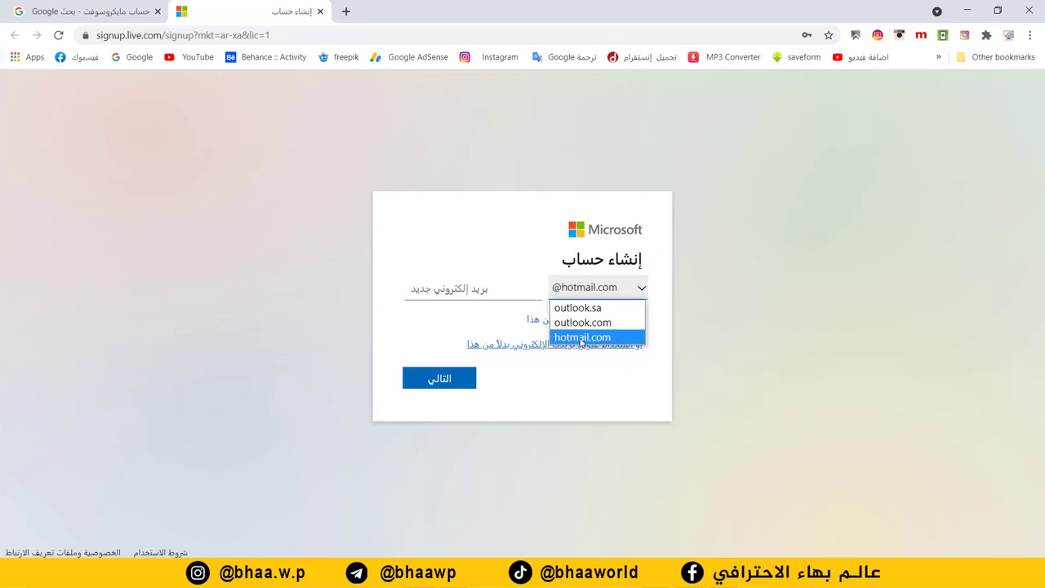
click(582, 339)
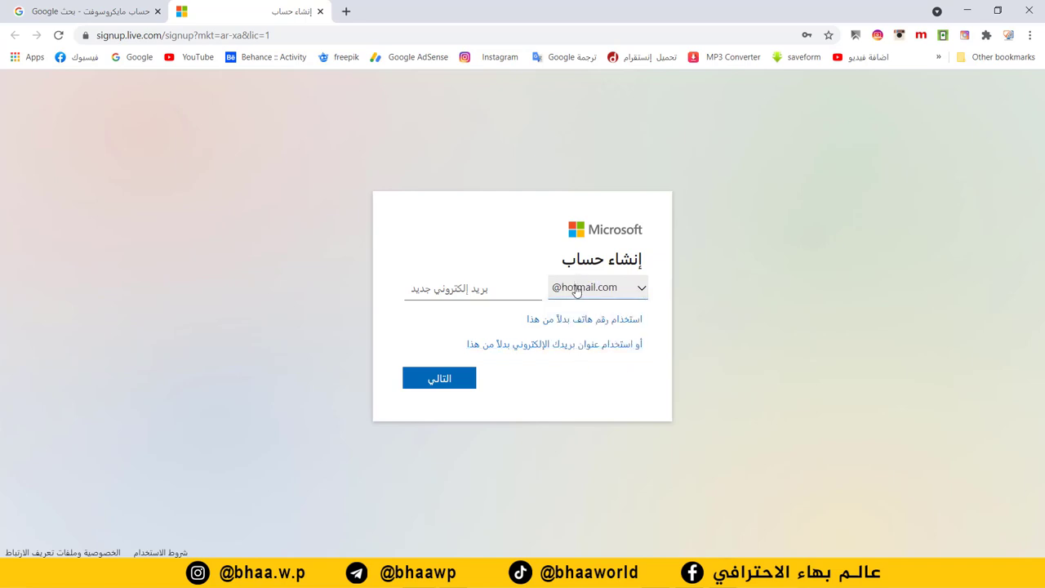
click(631, 290)
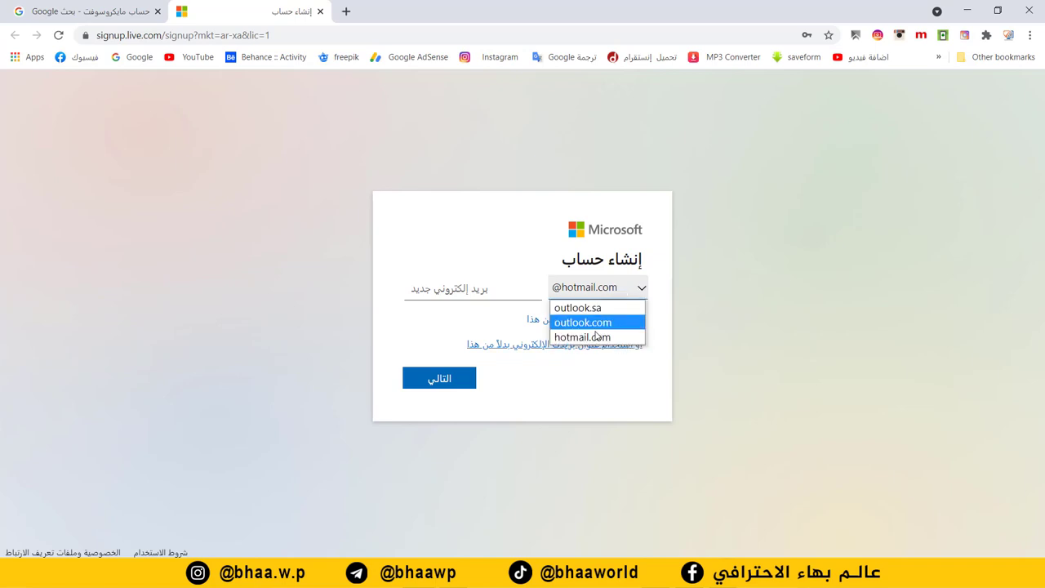
click(599, 334)
click(430, 286)
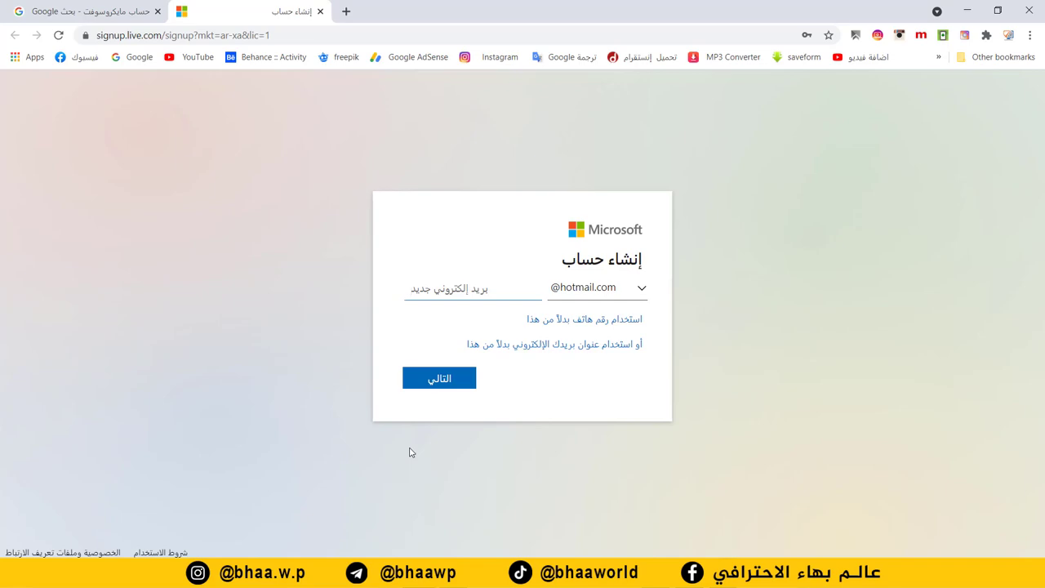
Open Microsoft Store and copy the app name quickLook from the Notepad list, minimizing Notepad after copying
click(461, 575)
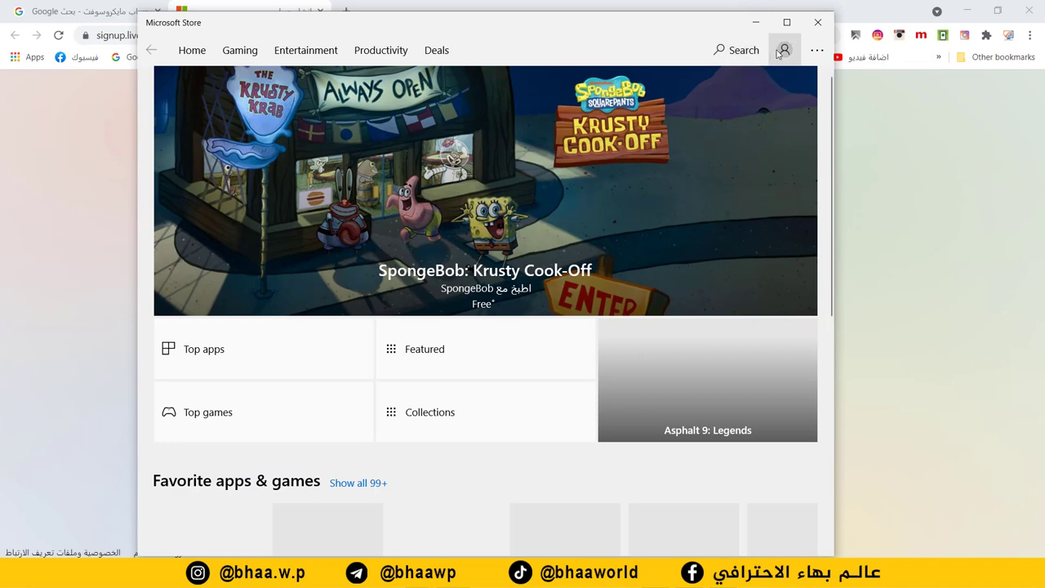
mouse_move(447, 30)
mouse_down()
mouse_move(420, 16)
mouse_move(434, 20)
mouse_up()
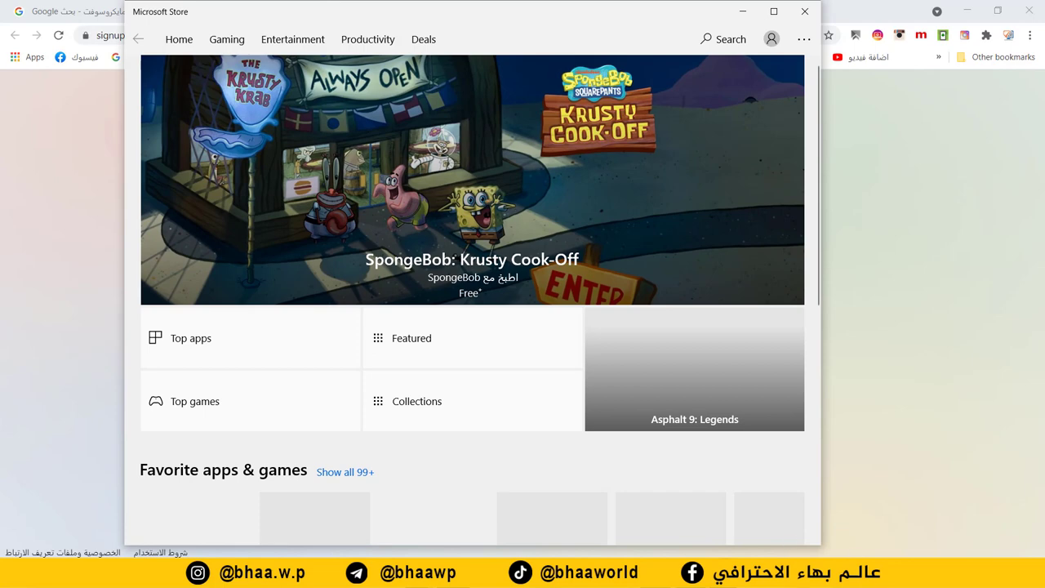
mouse_move(656, 576)
click(667, 554)
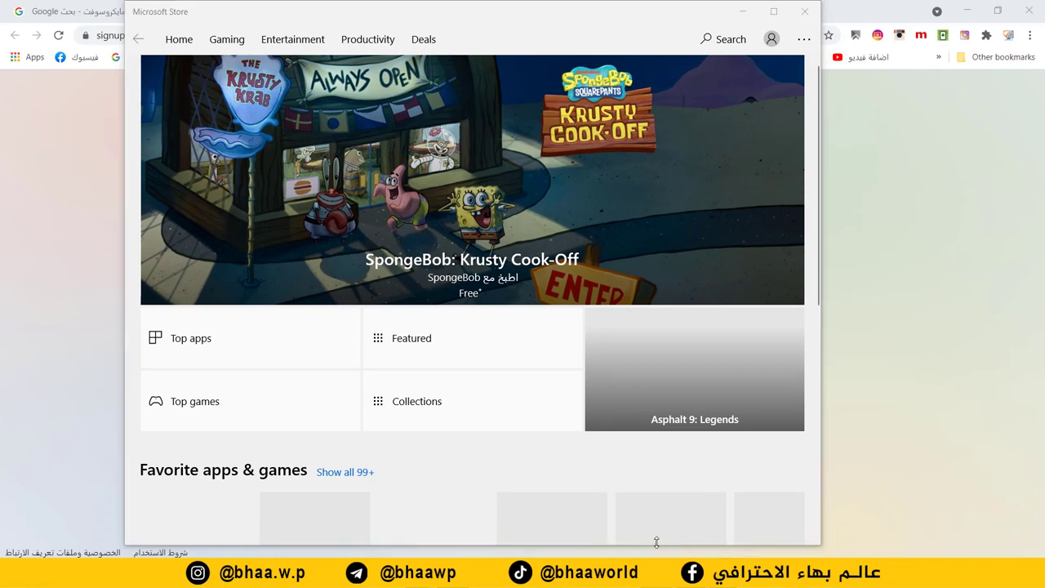
double_click(392, 119)
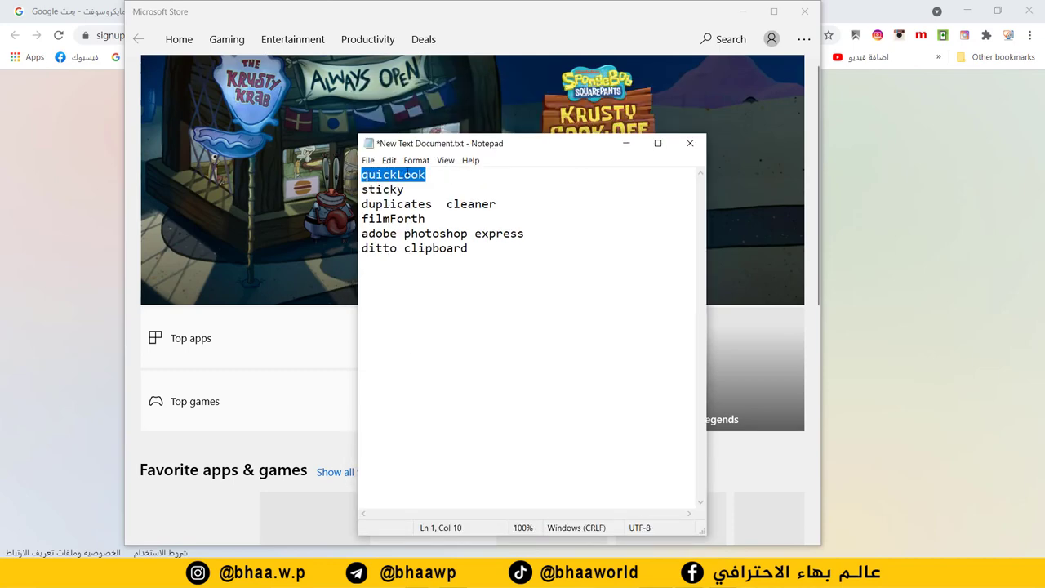
right_click(407, 169)
click(438, 210)
click(627, 143)
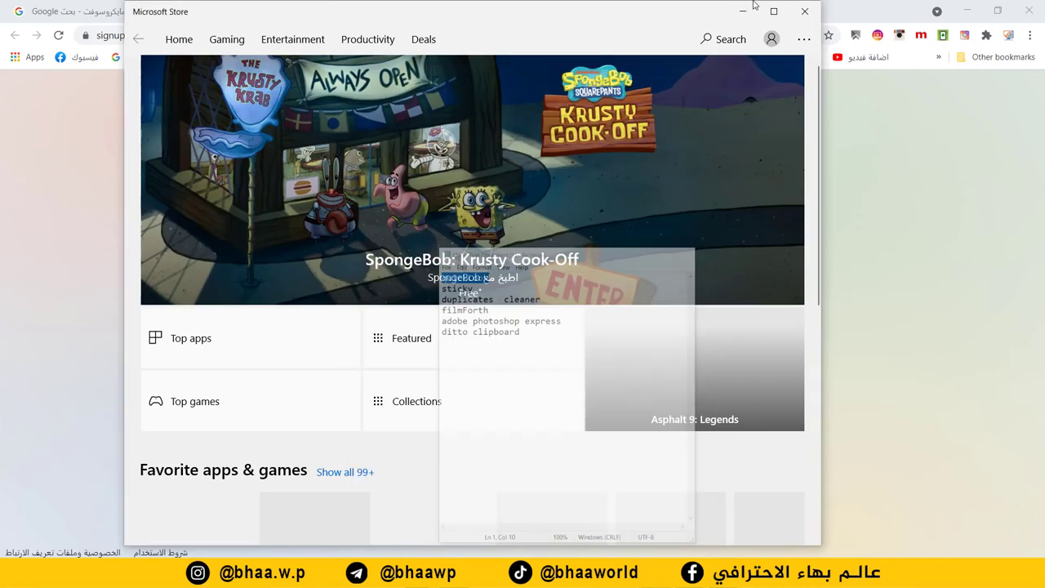
Search the Store for quickLook using the copied name and open the QuickLook app page
click(723, 39)
key(ctrl+v)
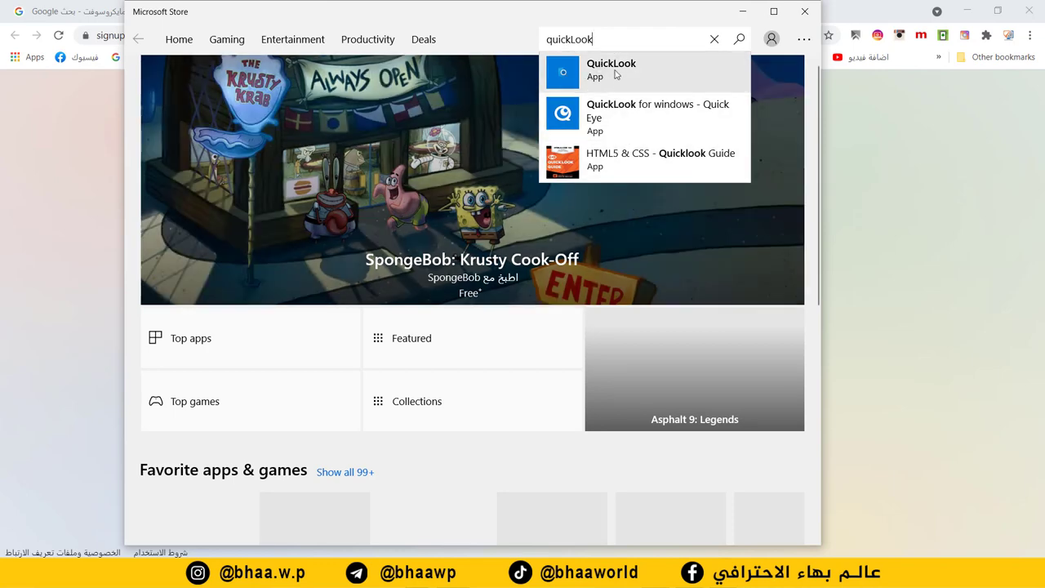
click(569, 75)
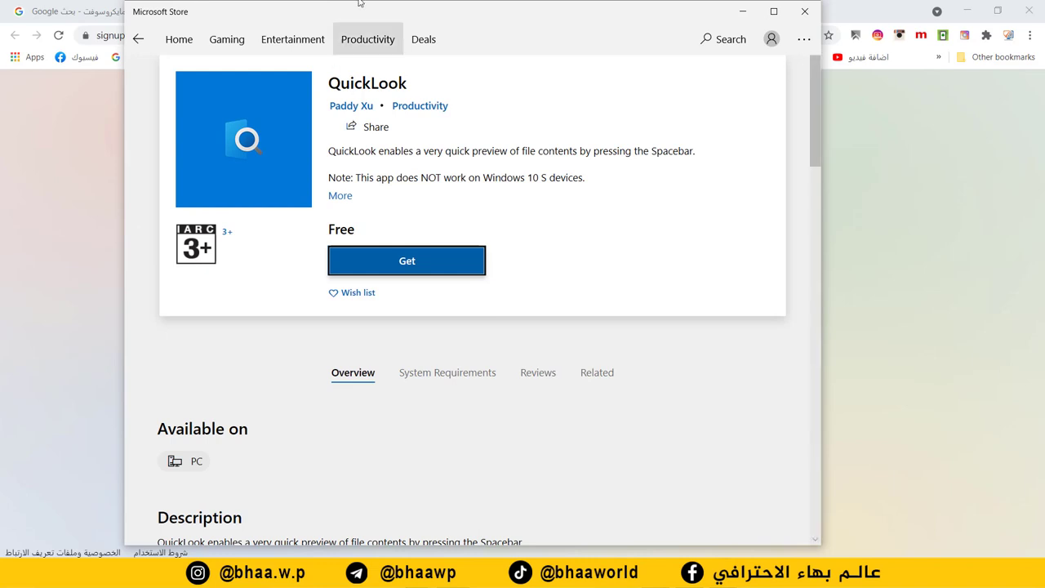
Minimize the browser window behind the Store and install the free QuickLook app
mouse_move(396, 17)
mouse_down()
mouse_move(389, 40)
mouse_move(397, 24)
mouse_up()
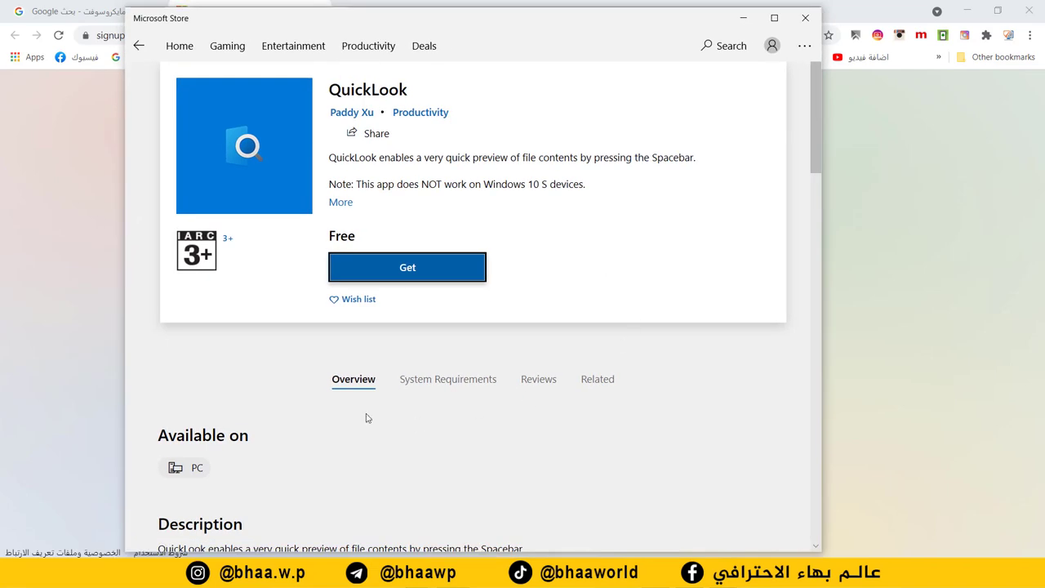
click(967, 10)
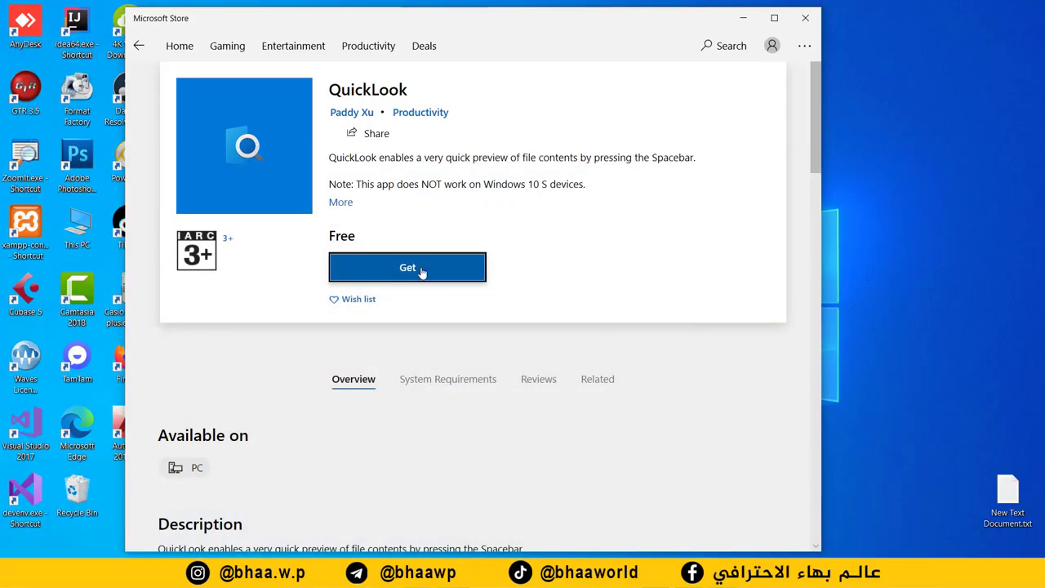
click(403, 272)
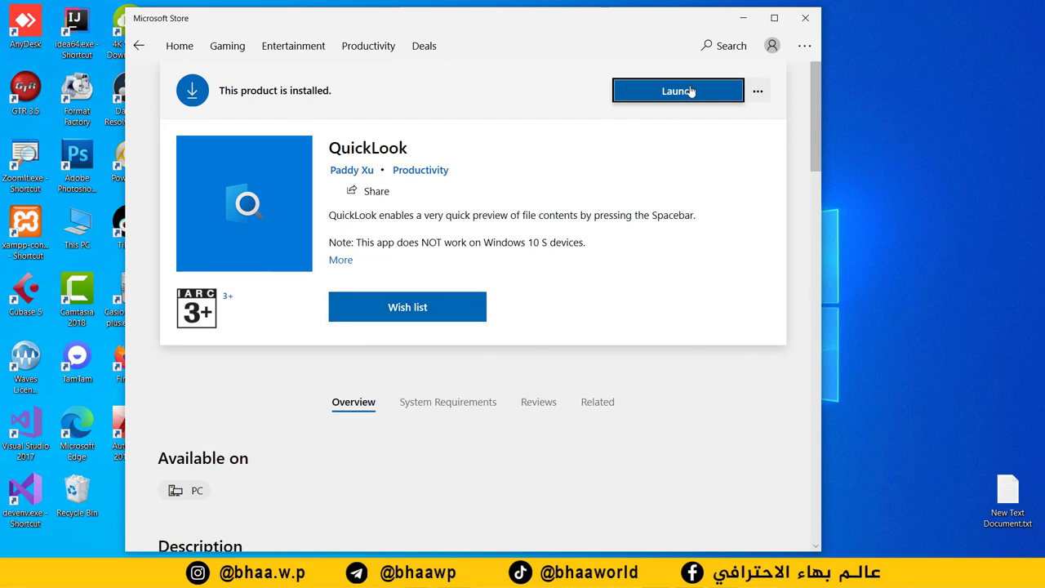
Launch QuickLook from its Store page and dismiss the information dialog
click(18, 573)
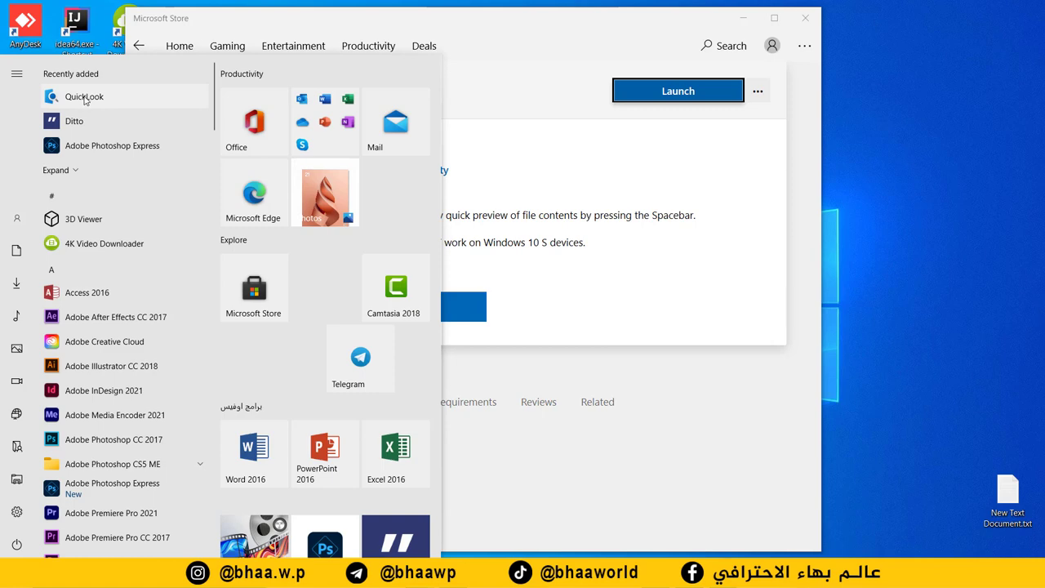
click(665, 96)
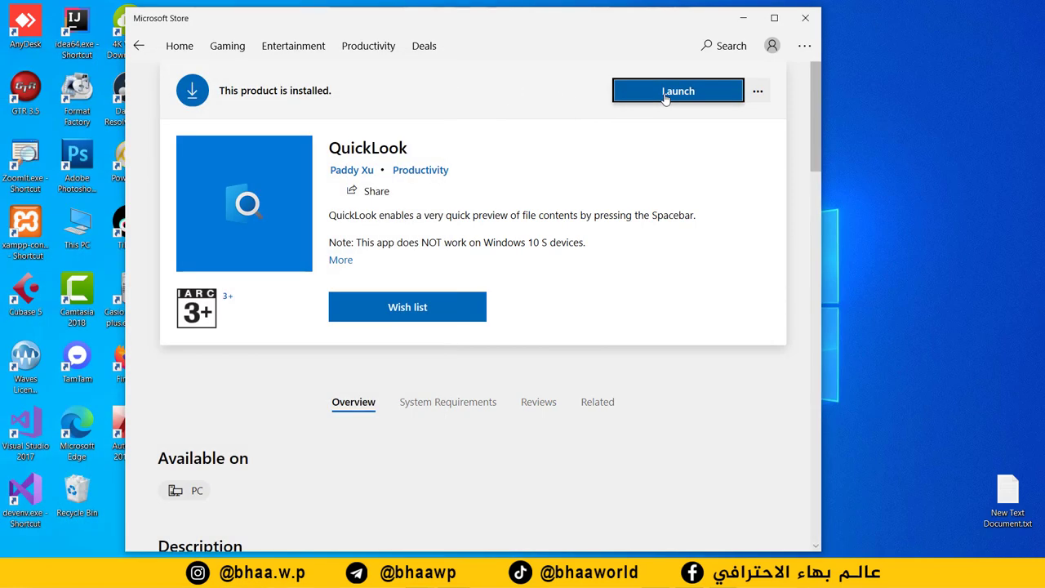
click(674, 95)
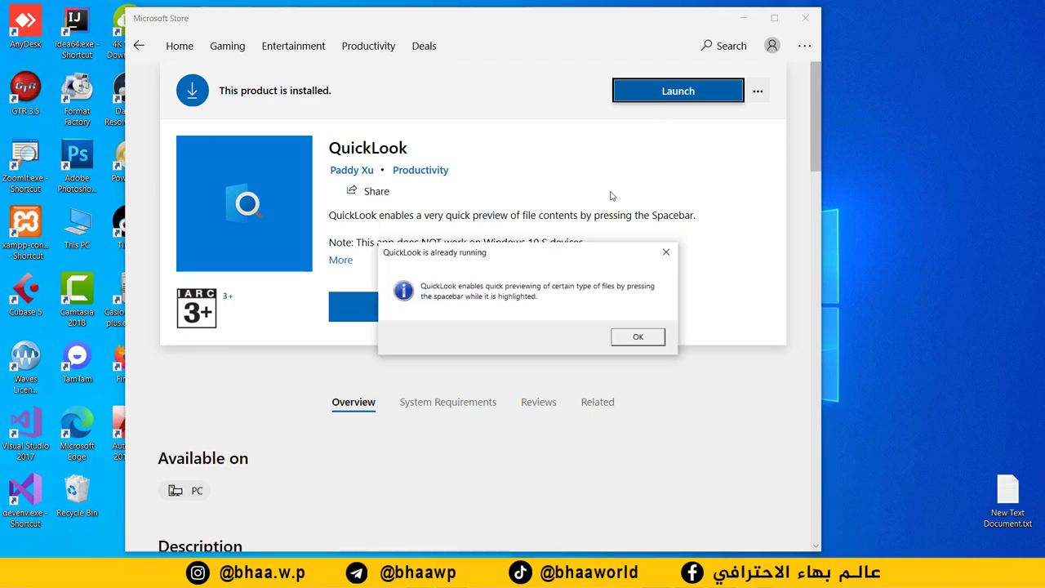
click(639, 337)
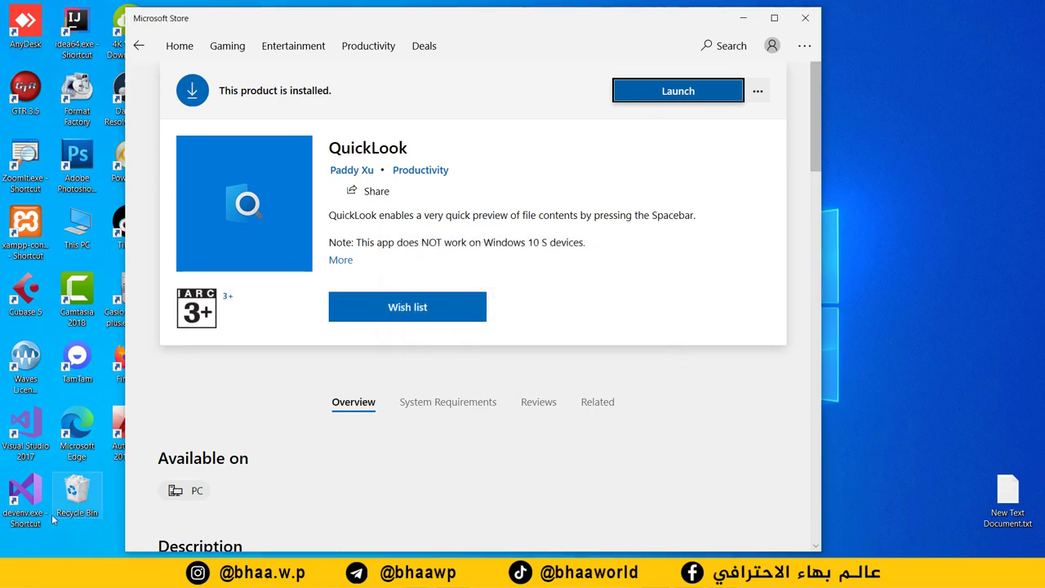
Open New folder from the desktop and view its first picture, the calligraphy circle, in Photos, closing it after viewing
double_click(970, 102)
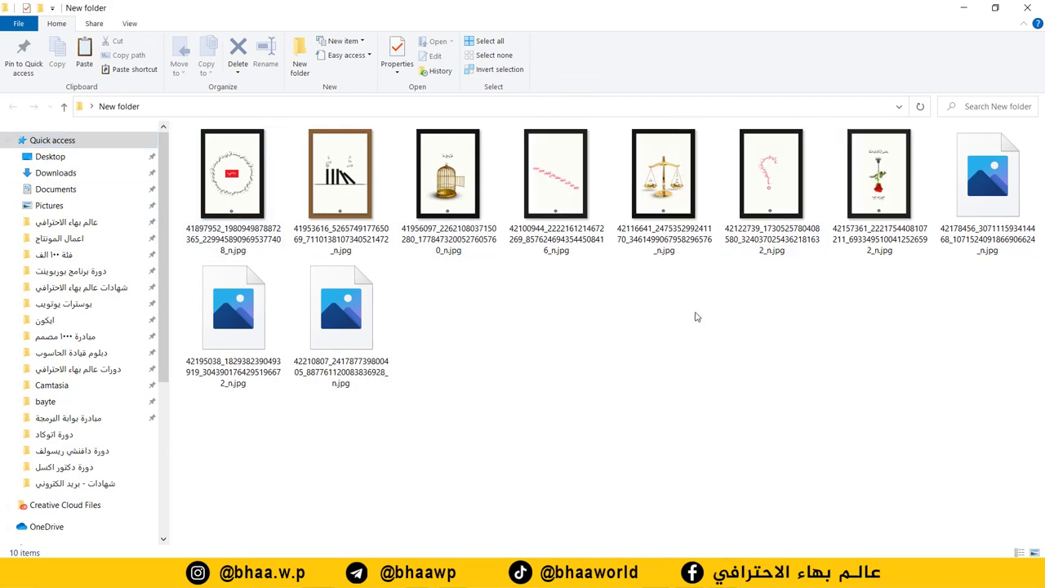
click(199, 232)
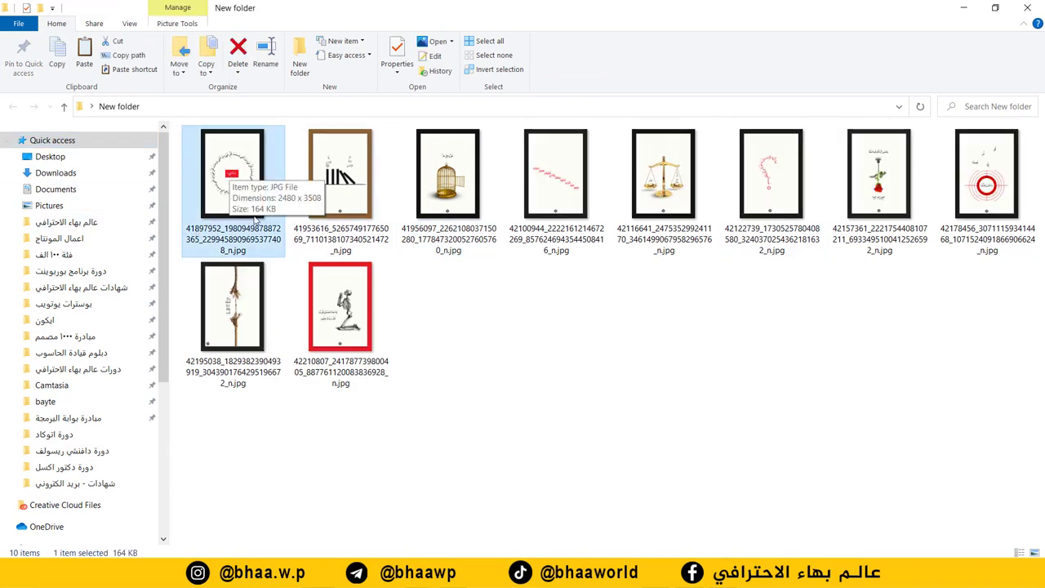
double_click(228, 182)
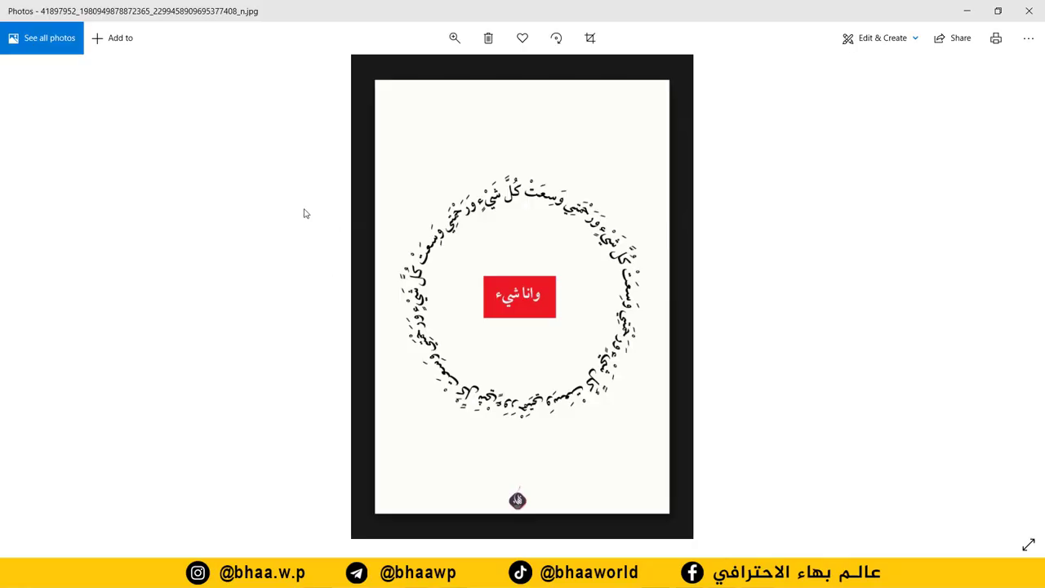
click(1029, 11)
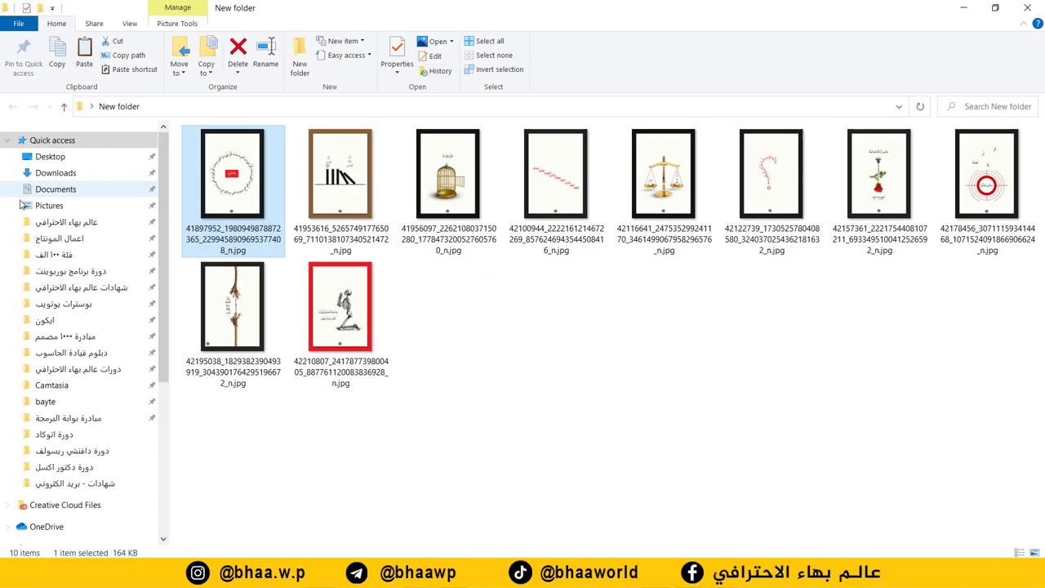
View the leaning-books, birdcage and fourth pictures of the folder one at a time in Photos, closing each
double_click(374, 178)
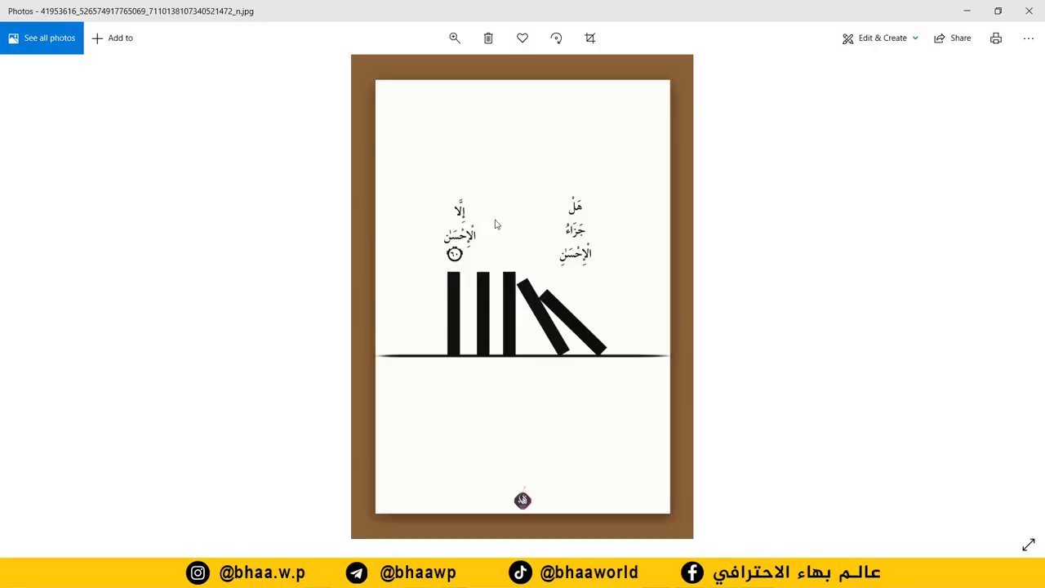
click(1039, 7)
double_click(416, 249)
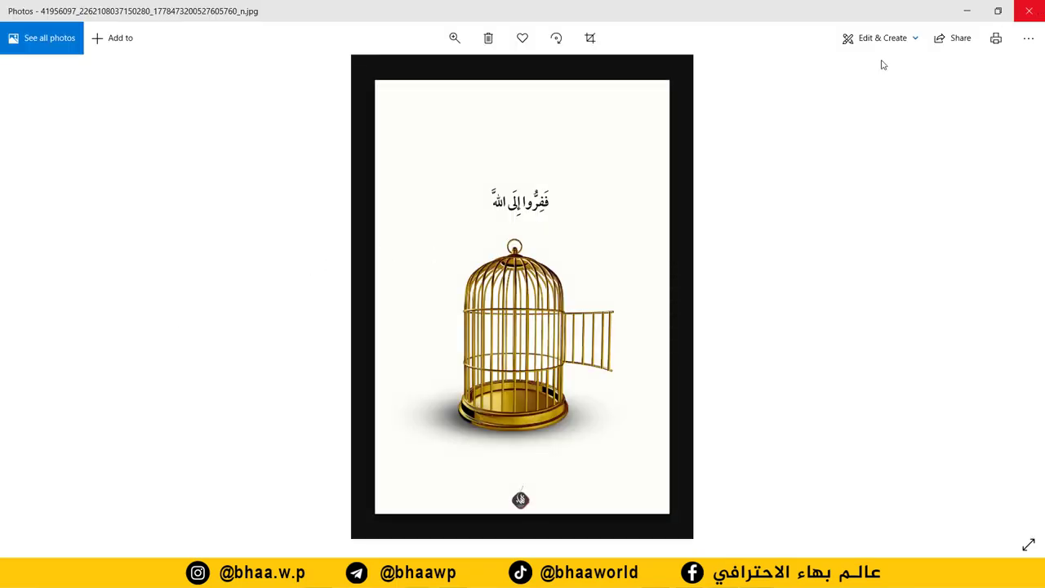
click(1029, 10)
double_click(591, 199)
key(alt+F4)
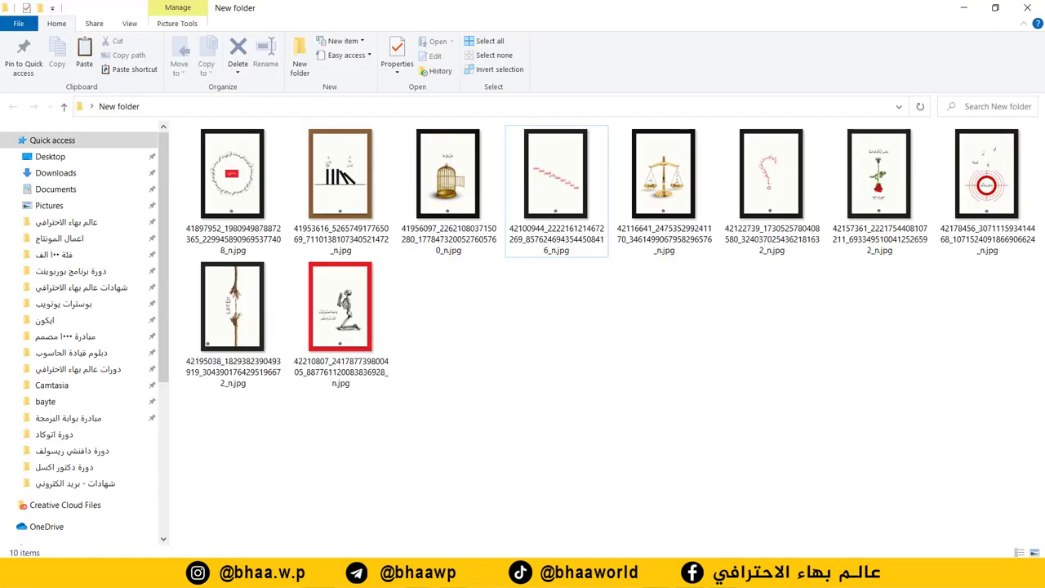
key(super)
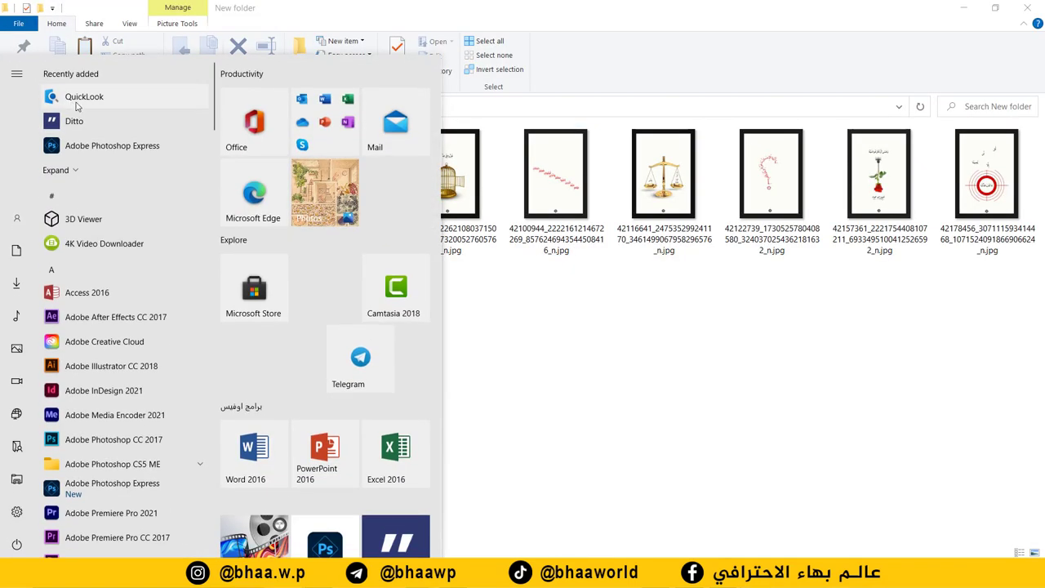
click(561, 351)
click(331, 313)
Preview the calligraphy circle picture with QuickLook, browse through the following pictures to the rose, and close the preview
click(213, 185)
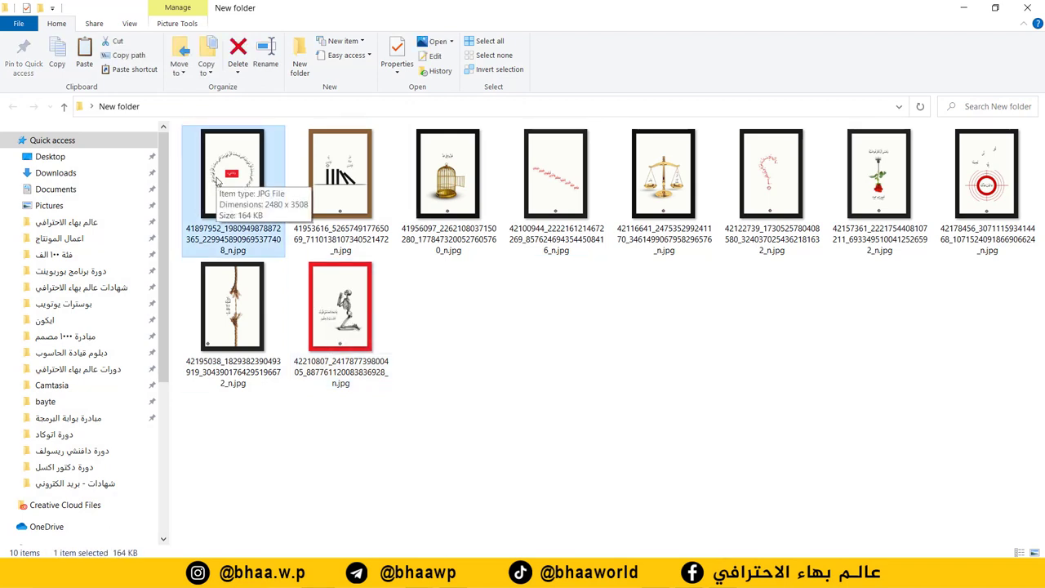
double_click(218, 184)
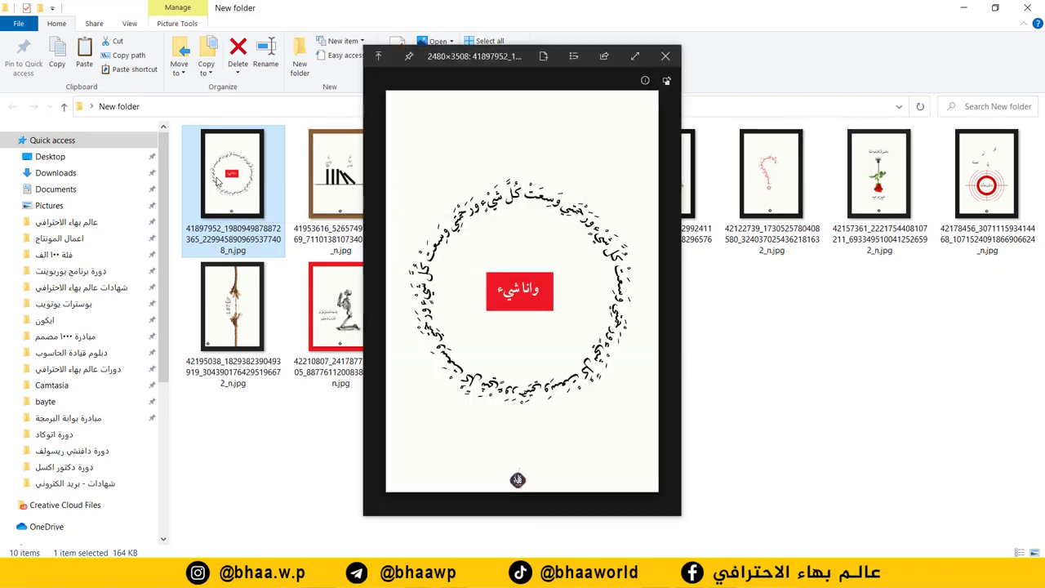
key(Right)
key(Right)
key(Right)
key(Right)
key(Right)
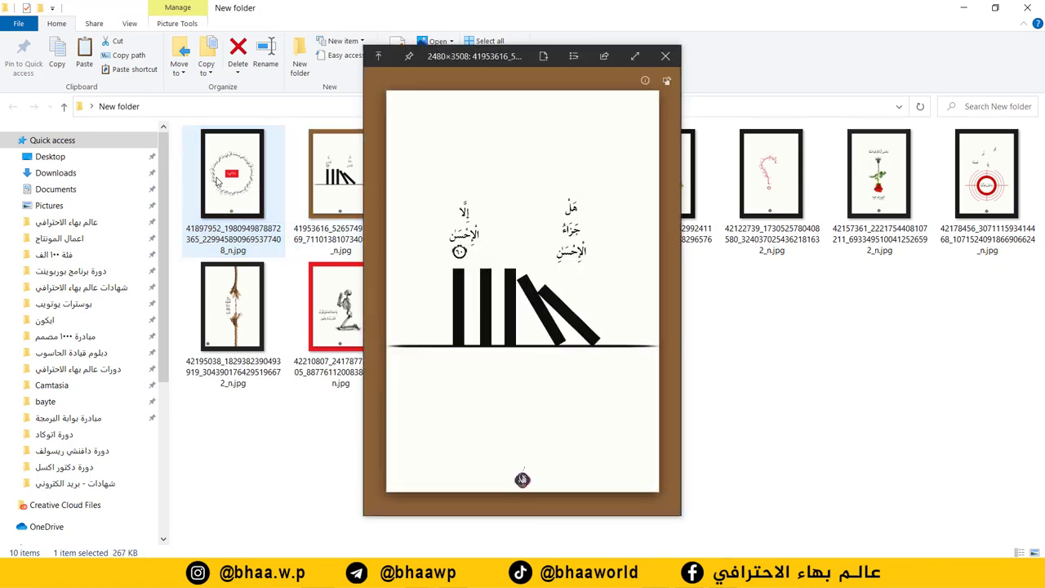
key(Right)
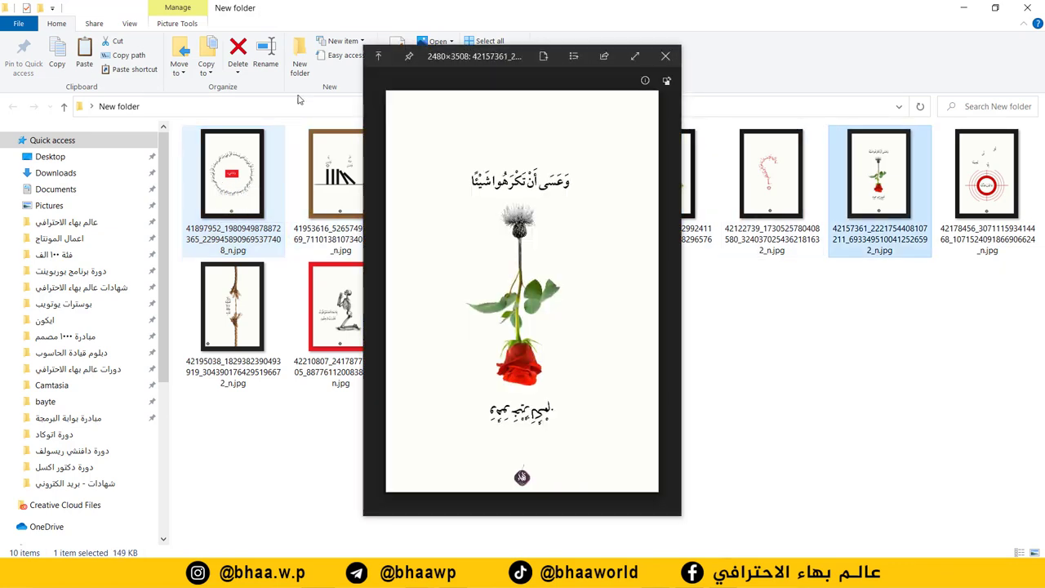
click(667, 57)
Use QuickLook to preview the leaning-books, rose and rope pictures one after another, closing the preview at the end
double_click(340, 156)
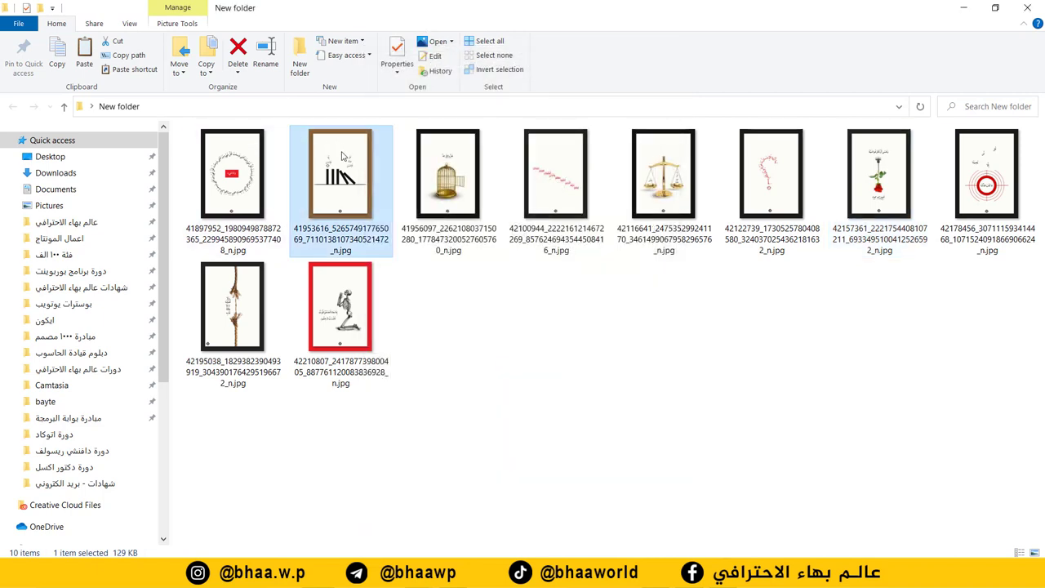
click(660, 57)
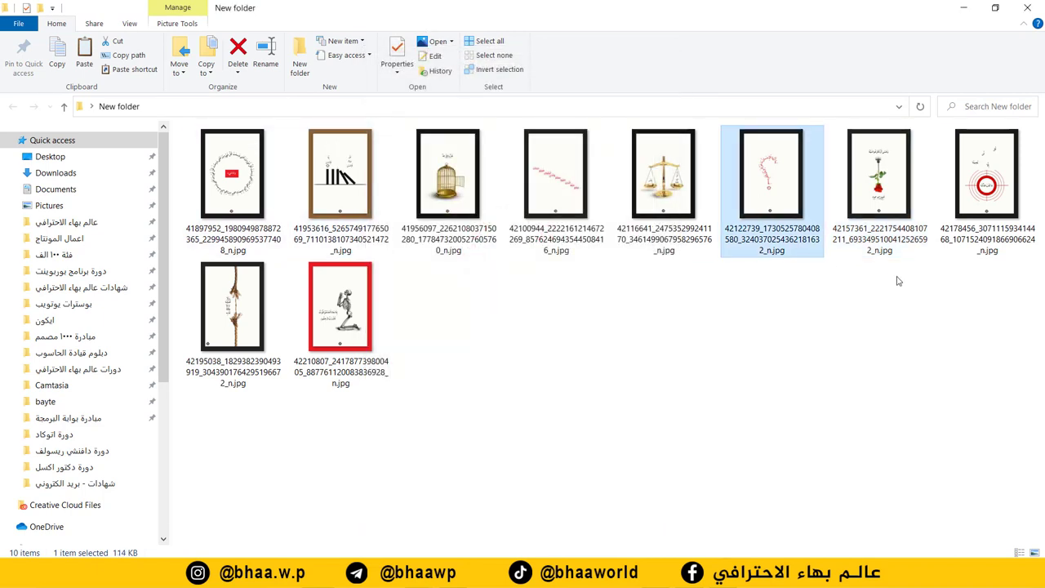
click(876, 188)
double_click(876, 187)
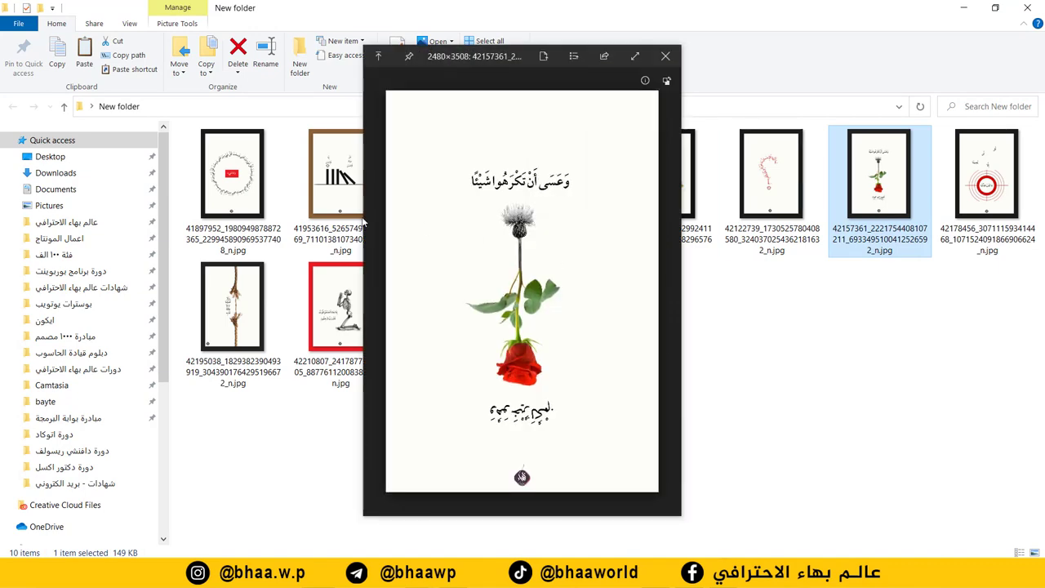
double_click(255, 303)
double_click(235, 315)
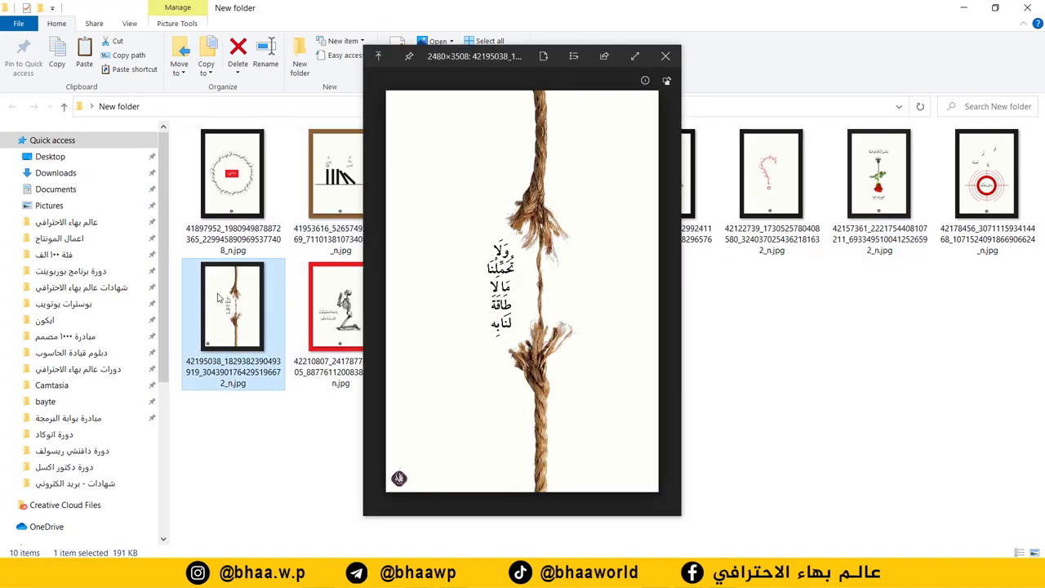
click(666, 56)
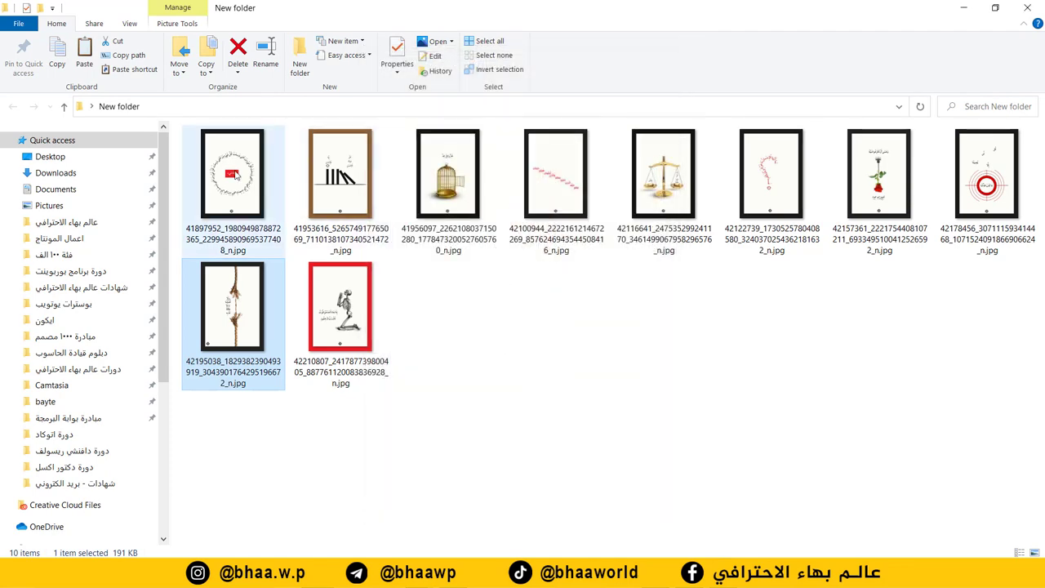
Preview the calligraphy circle picture with QuickLook and view it in Photos for comparison, closing each viewer
click(230, 211)
double_click(230, 211)
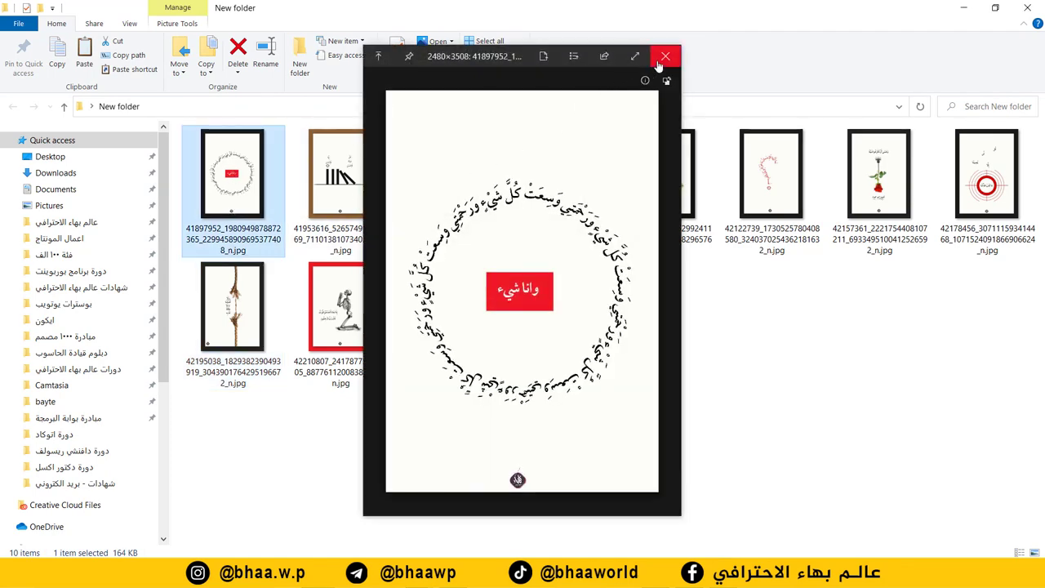
click(665, 56)
double_click(262, 206)
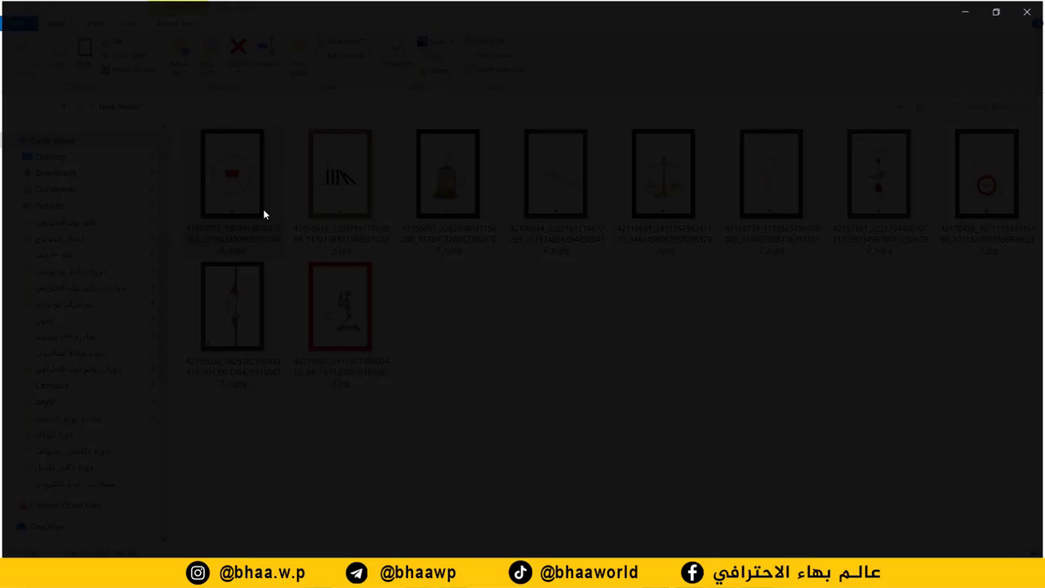
key(Escape)
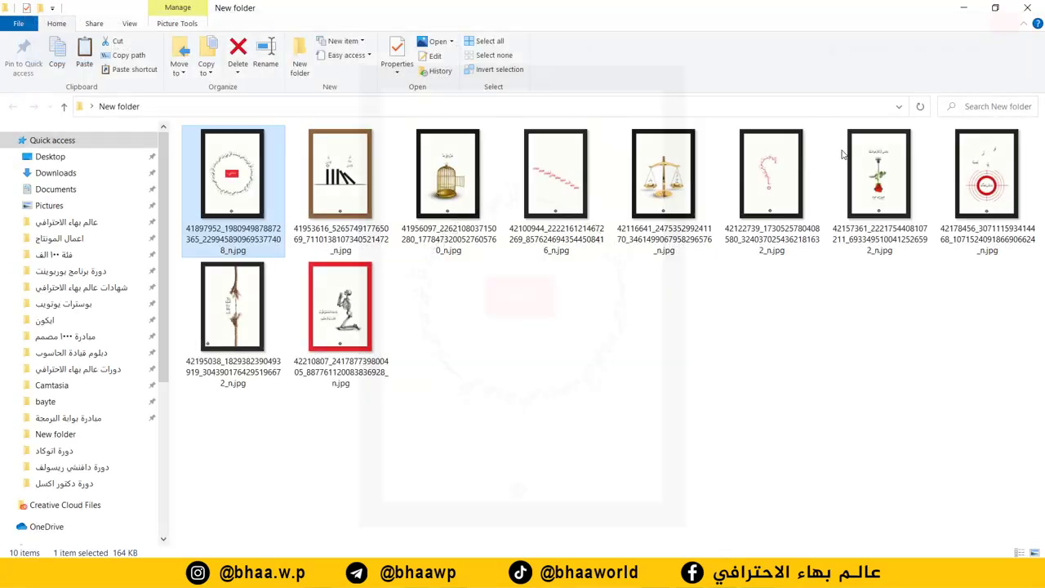
Preview the calligraphy circle picture with QuickLook again, list the apps for opening it, and enlarge the preview to full screen
double_click(281, 254)
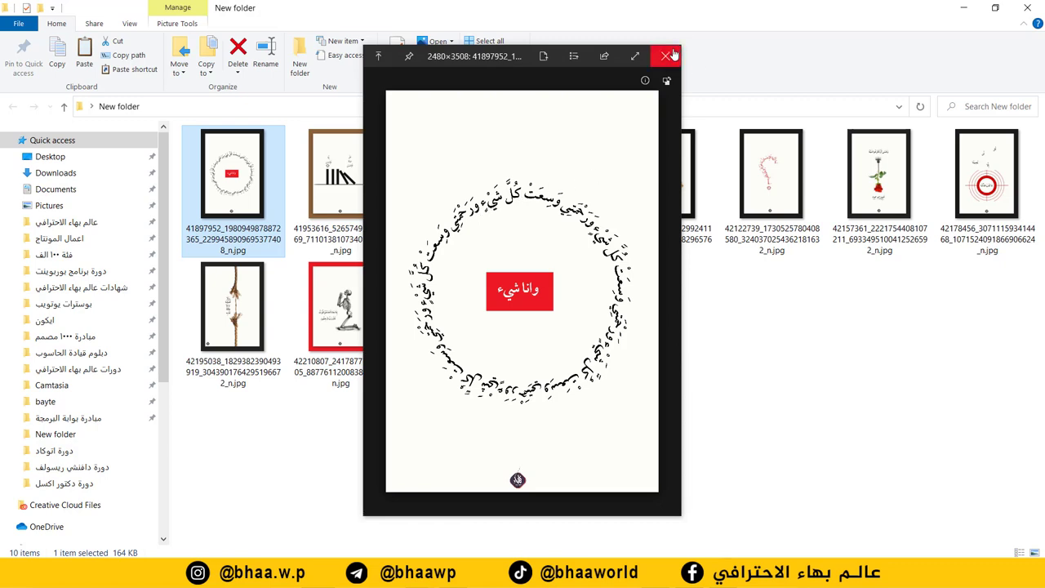
click(573, 58)
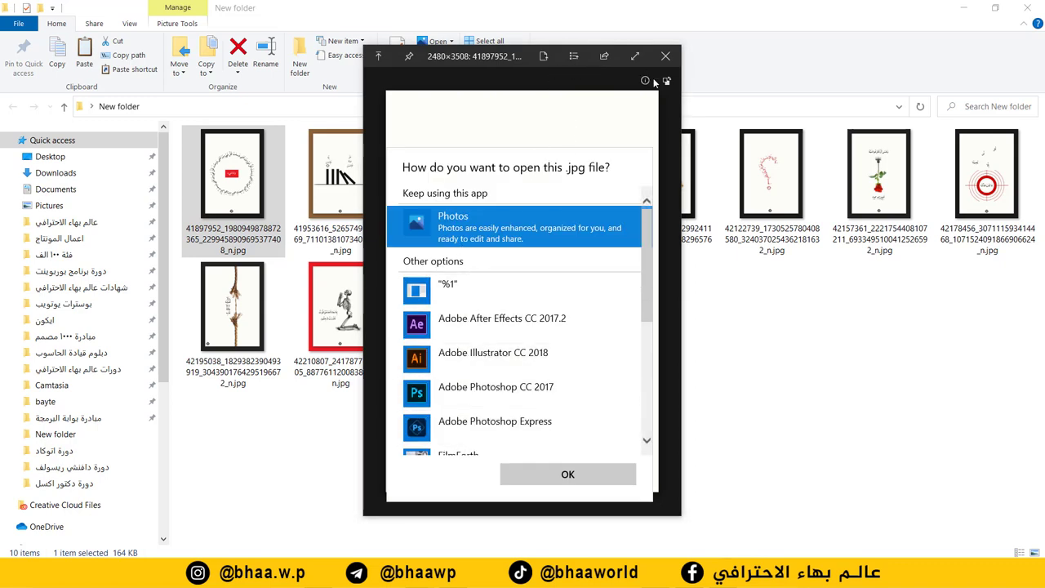
click(631, 54)
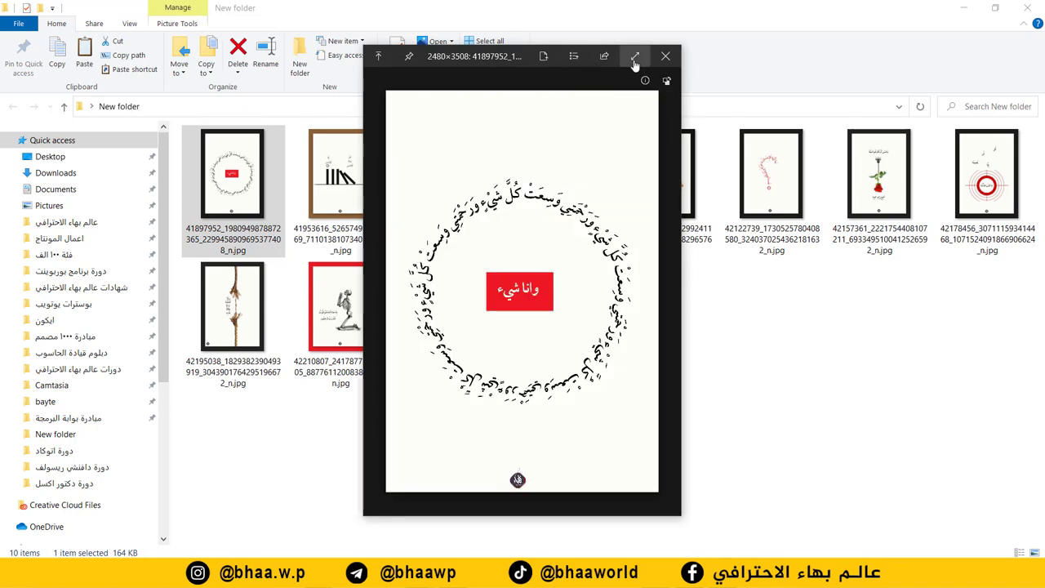
click(635, 55)
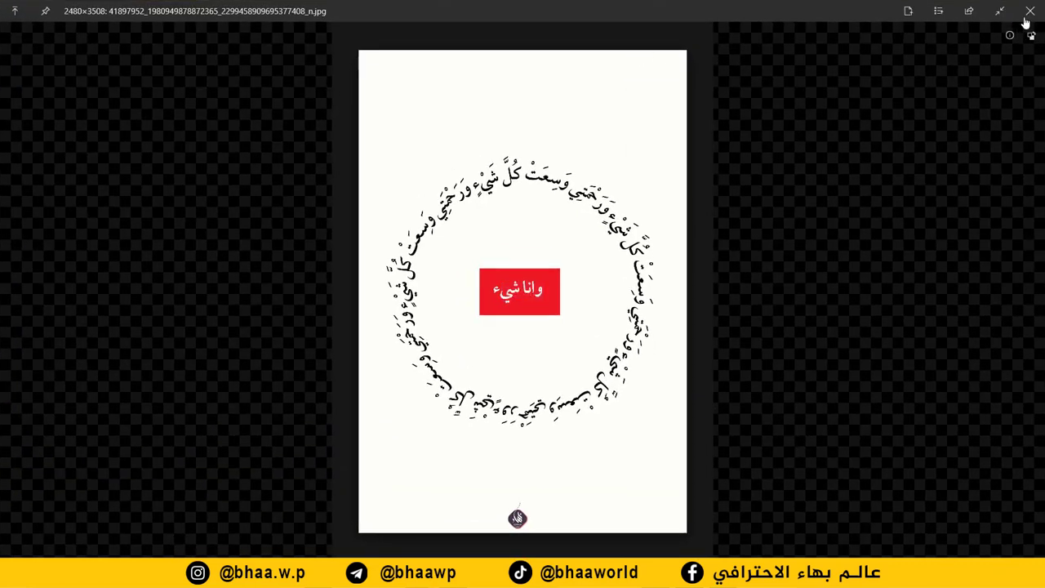
View the sharing options for the calligraphy circle picture, dismiss them and close the preview
click(1010, 35)
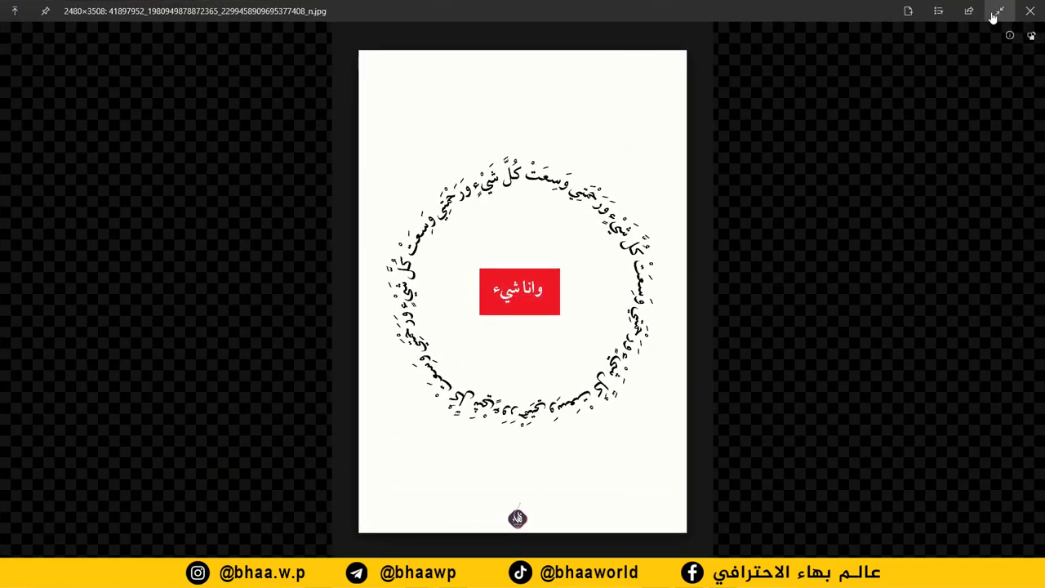
key(ctrl+shift+s)
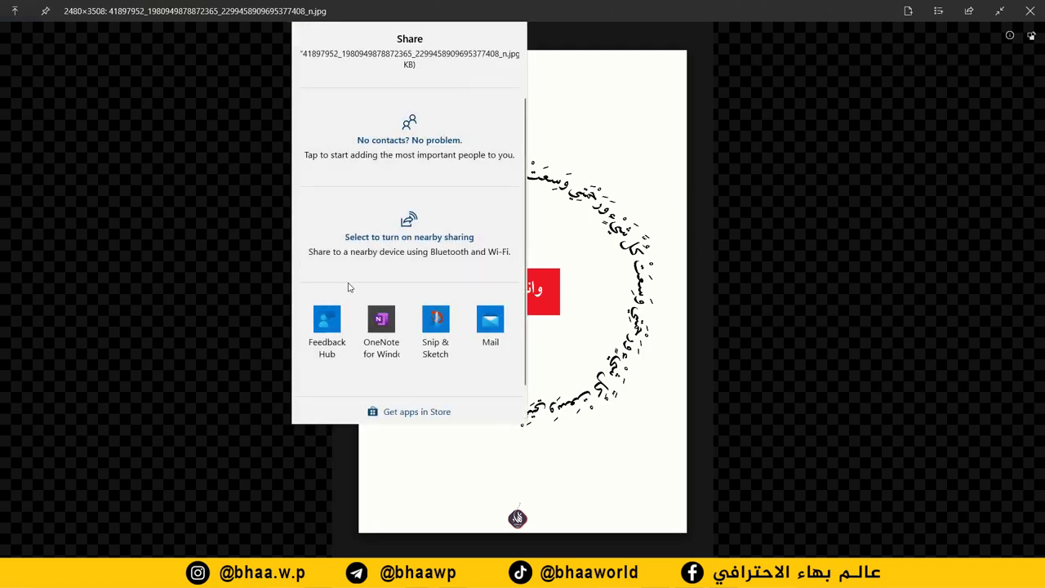
click(698, 116)
click(1034, 9)
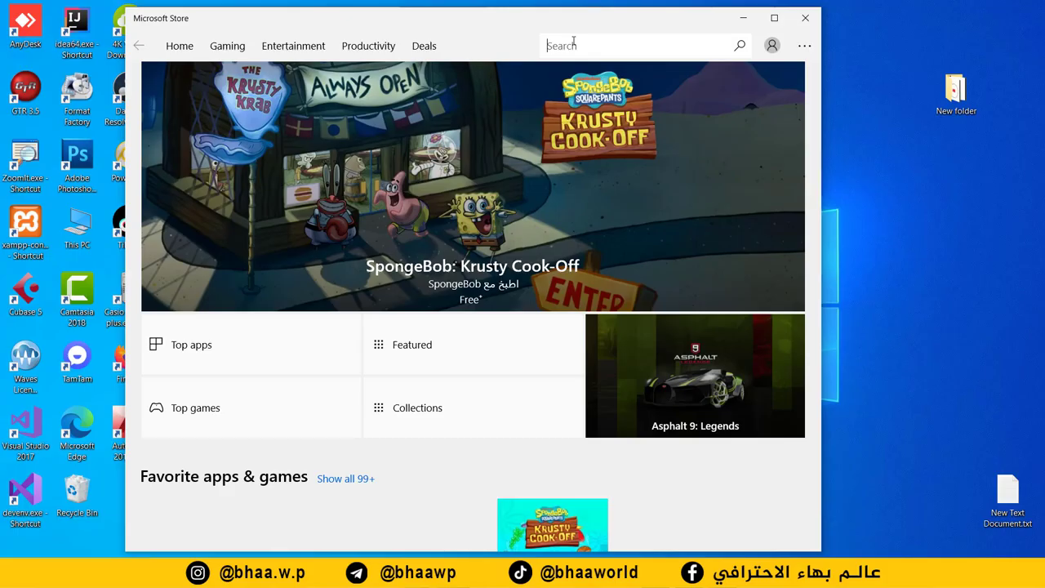
Search the Microsoft Store for "sticky" and open the Microsoft Sticky Notes page
text(sticky)
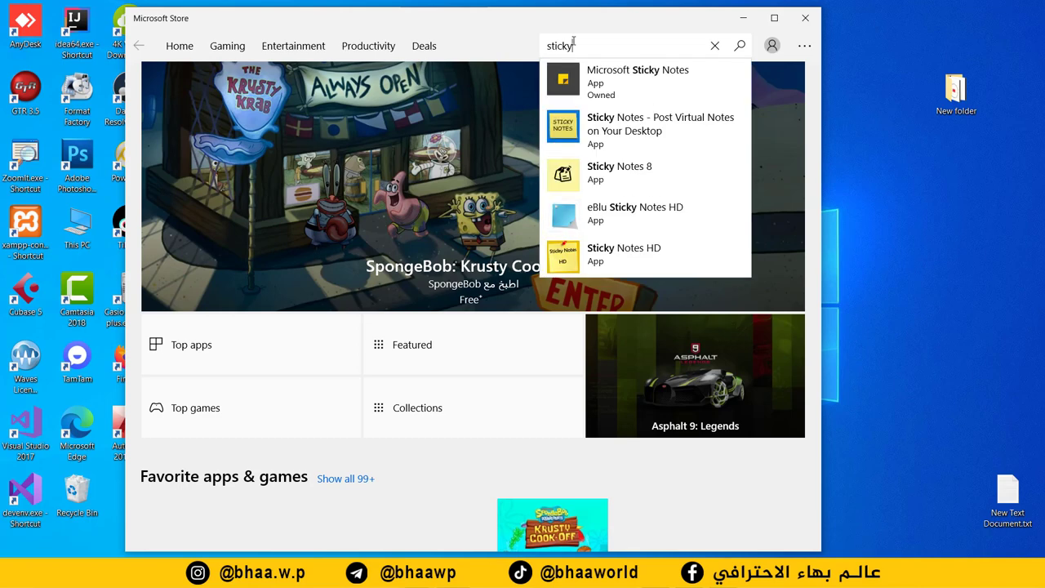
click(634, 90)
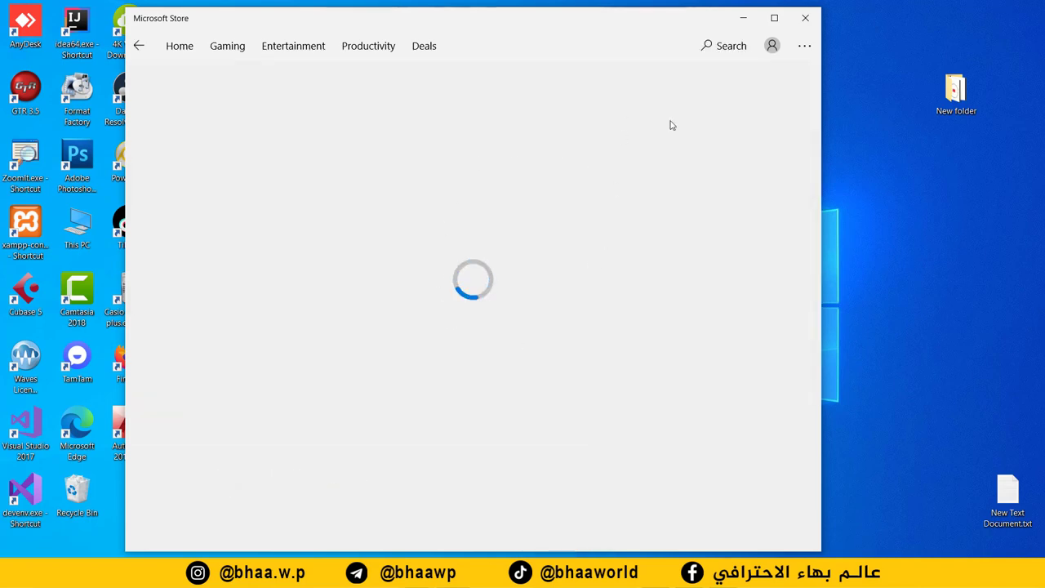
click(730, 46)
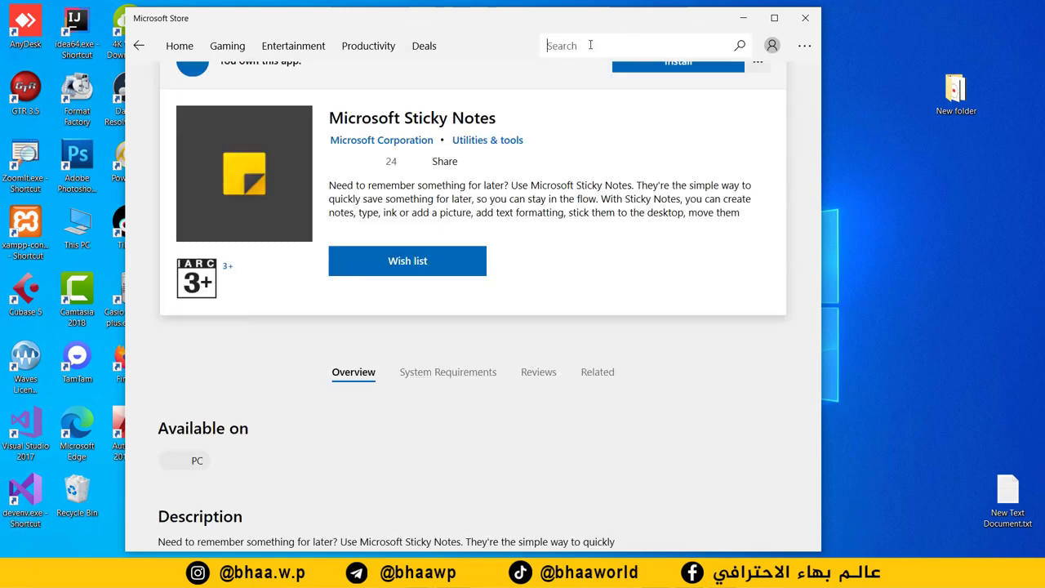
click(725, 46)
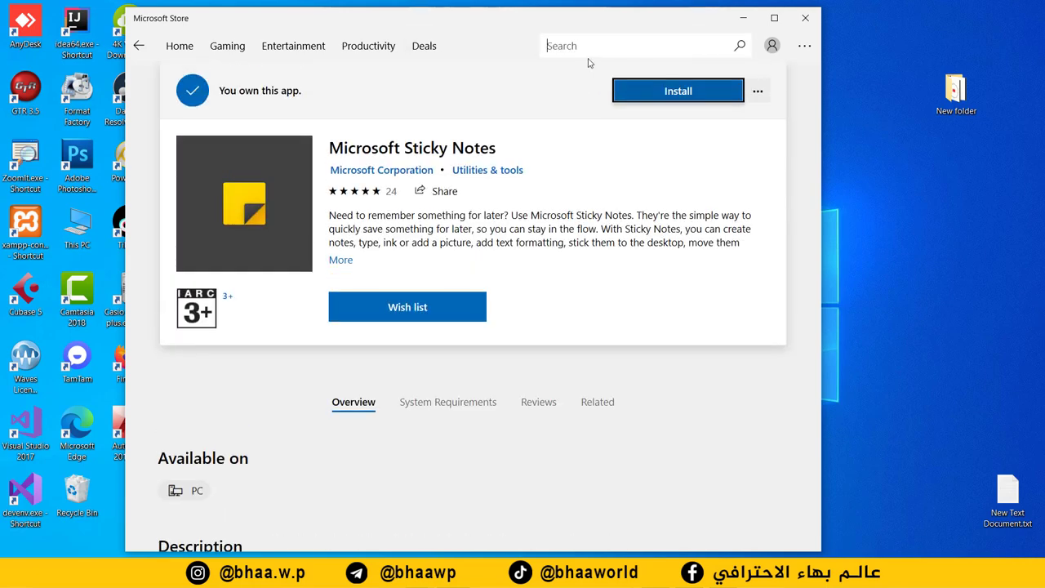
text(sticky)
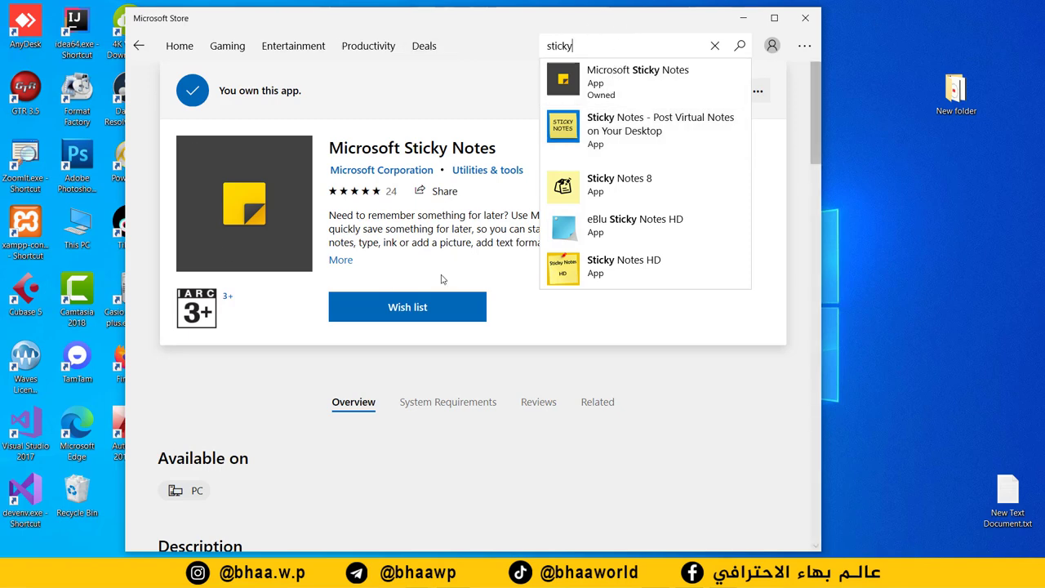
click(525, 331)
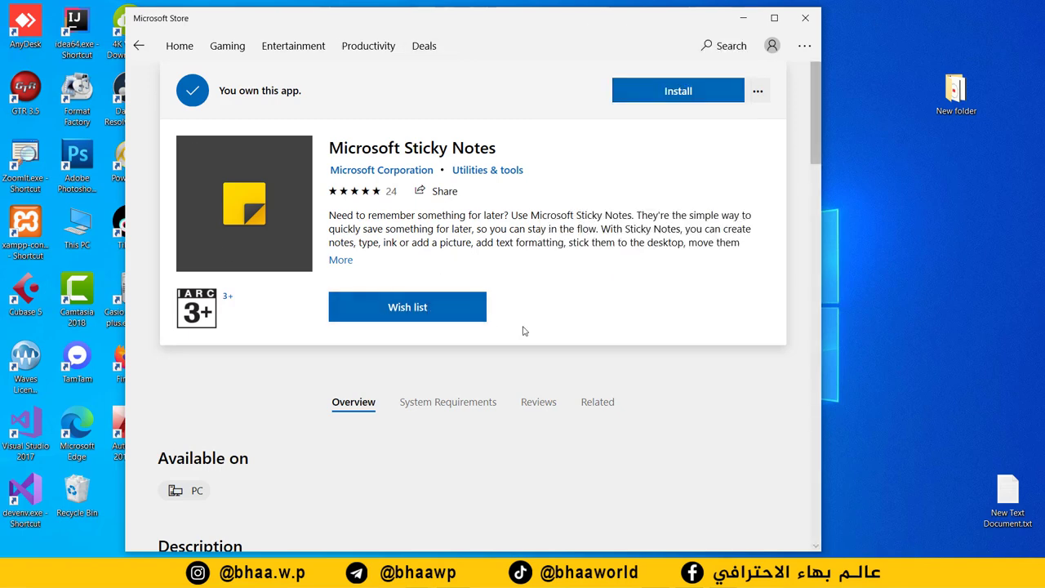
Install and launch Microsoft Sticky Notes, get started with the suggested account, and dismiss the introductory tip
click(676, 93)
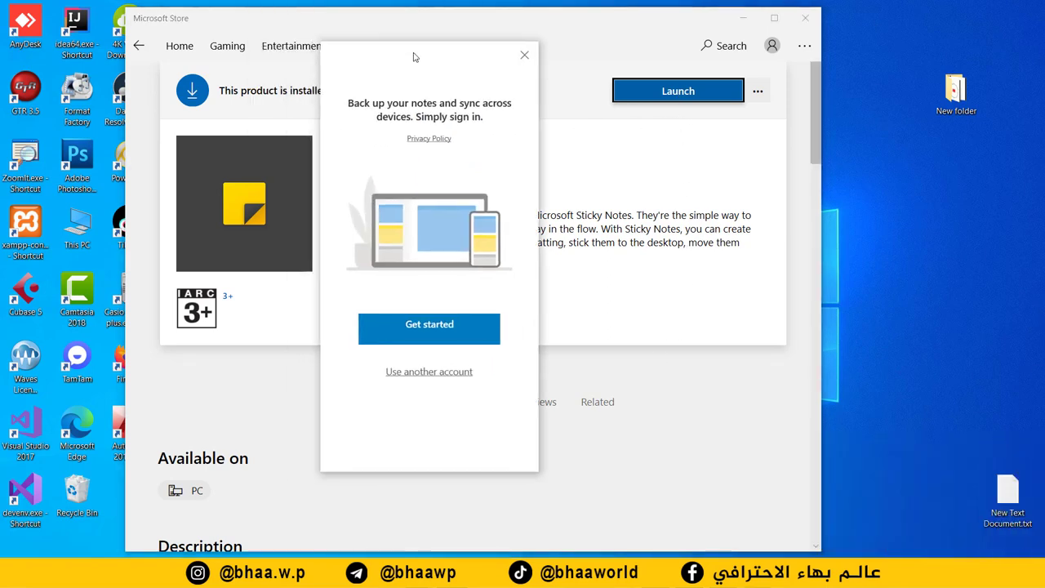
click(478, 338)
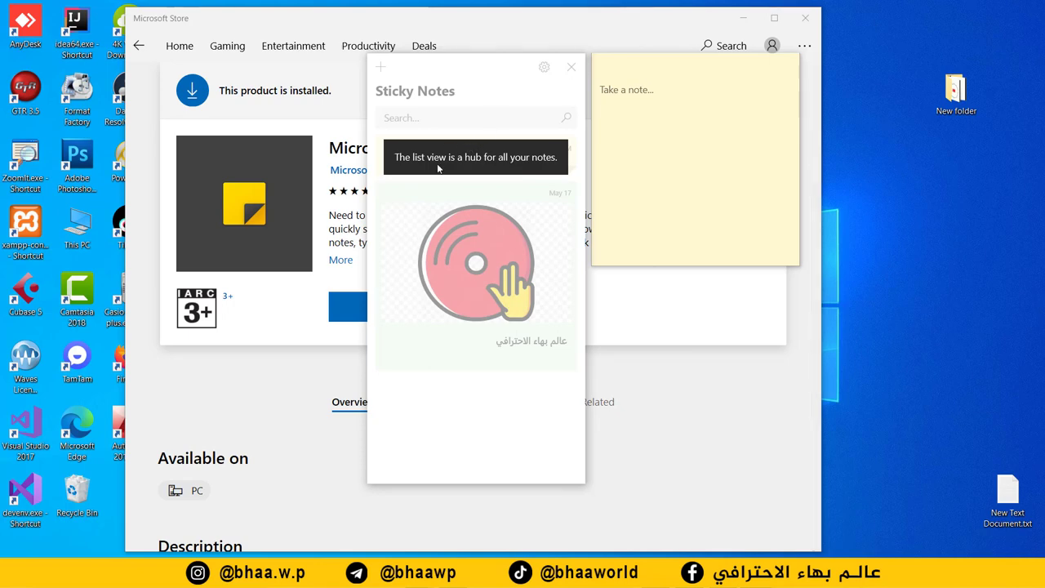
click(480, 395)
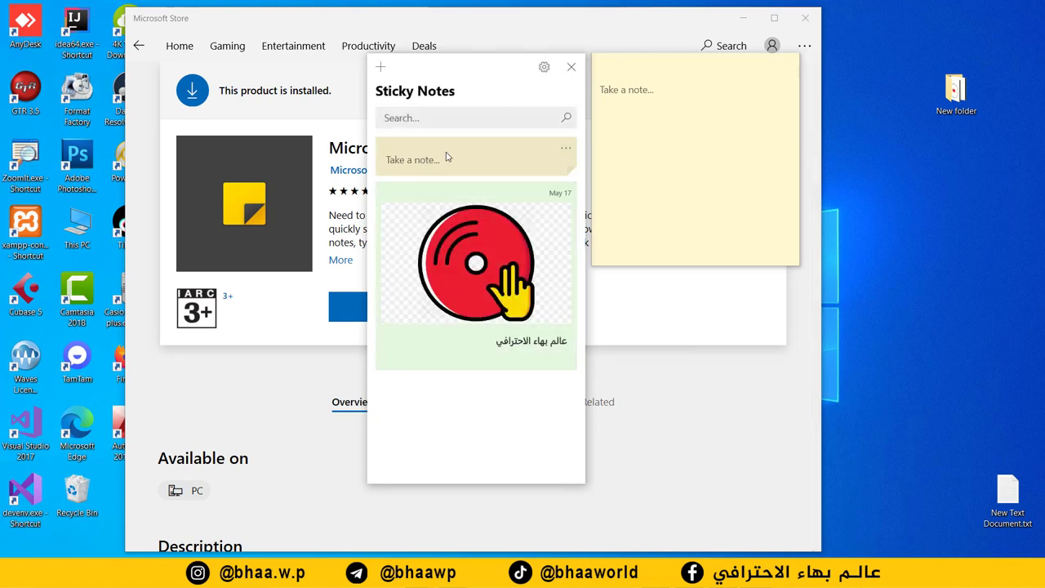
Create a new sticky note, place it beside the yellow note, and write "عالم بهاء الاحترافي" as its first line
click(379, 66)
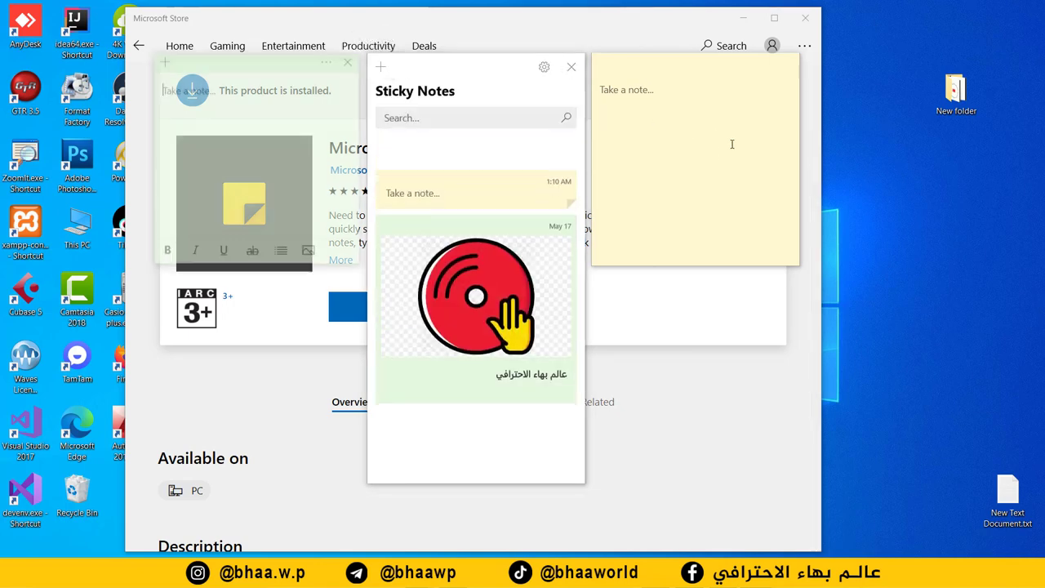
drag(277, 69, 866, 90)
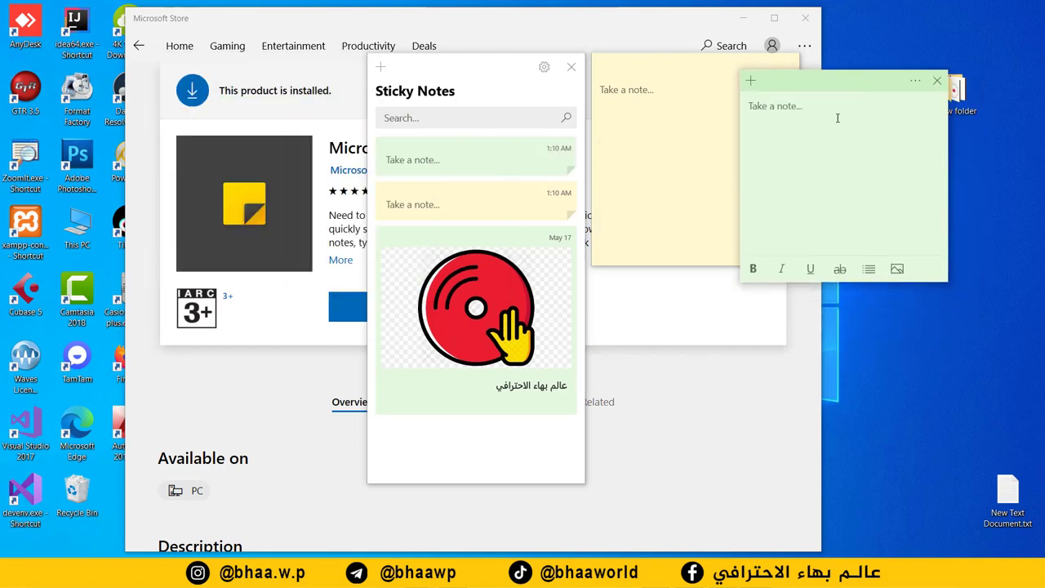
text(عالم بهاء الاحتر)
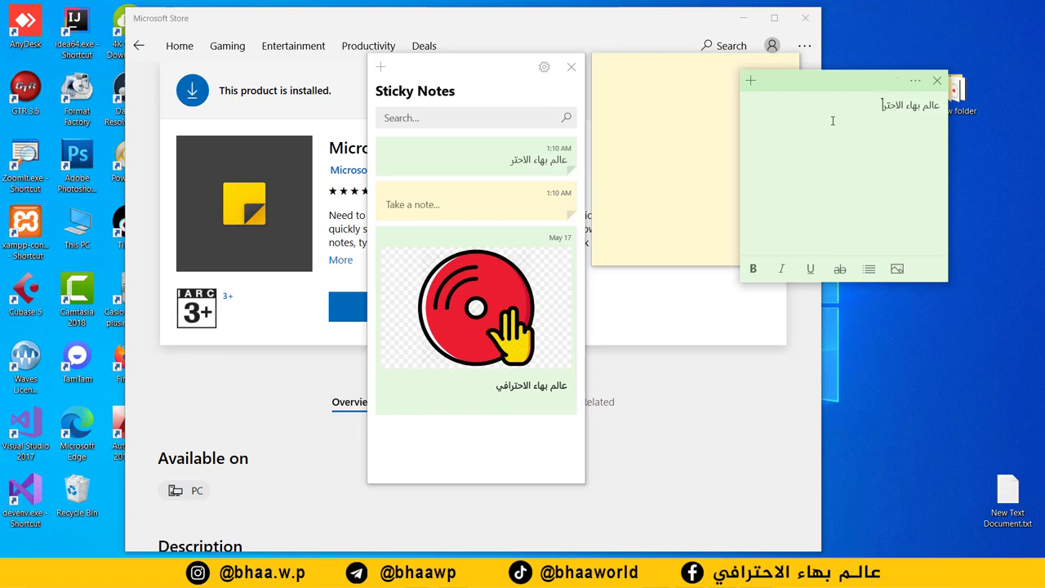
text(افي)
key(Return)
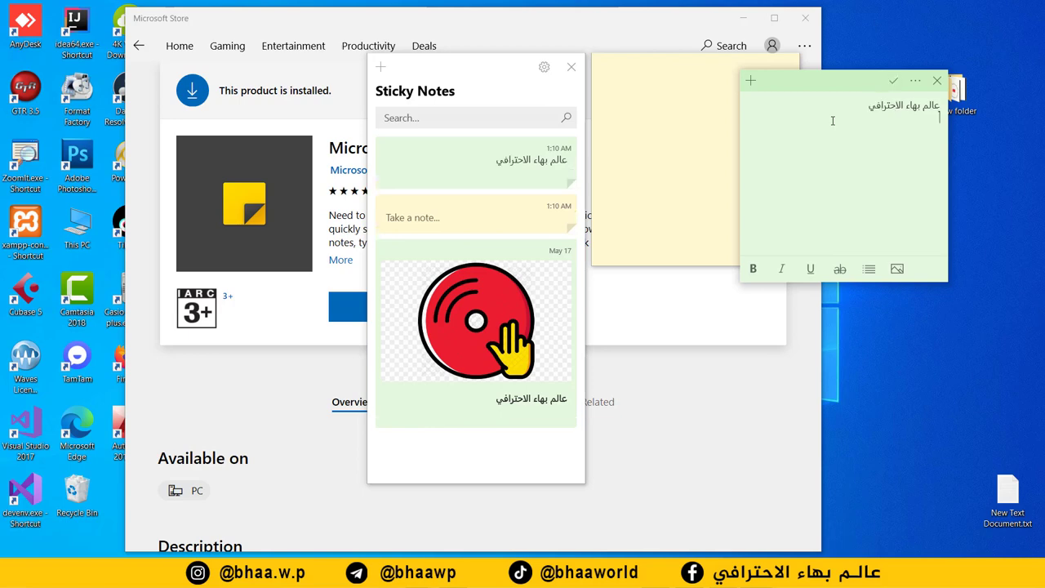
Make the green note's first line bold and add a bulleted list below it with "دورات حاسوب" and "دورات مونتاج"
triple_click(877, 104)
click(761, 269)
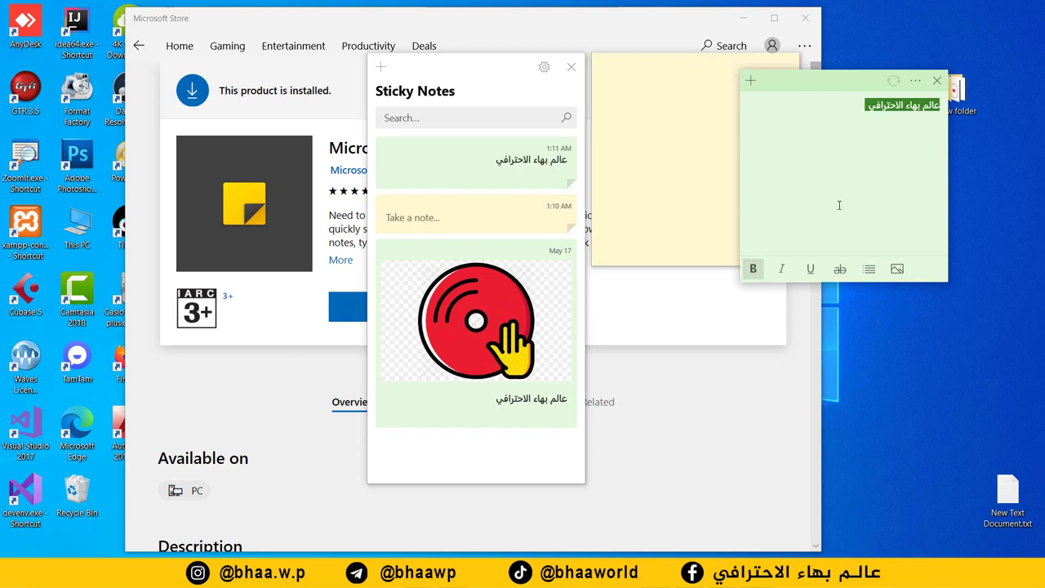
click(864, 101)
key(Return)
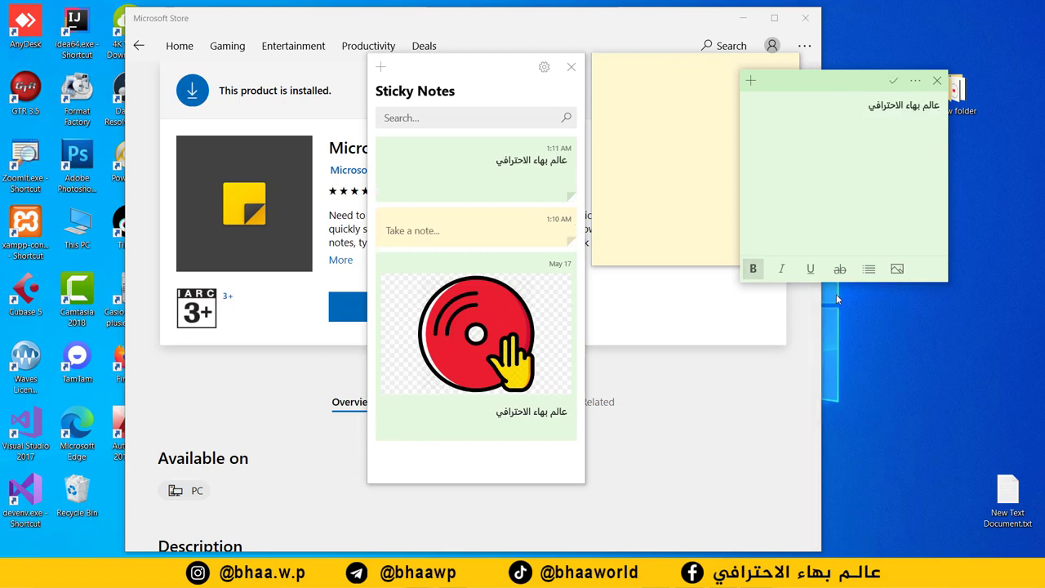
click(868, 269)
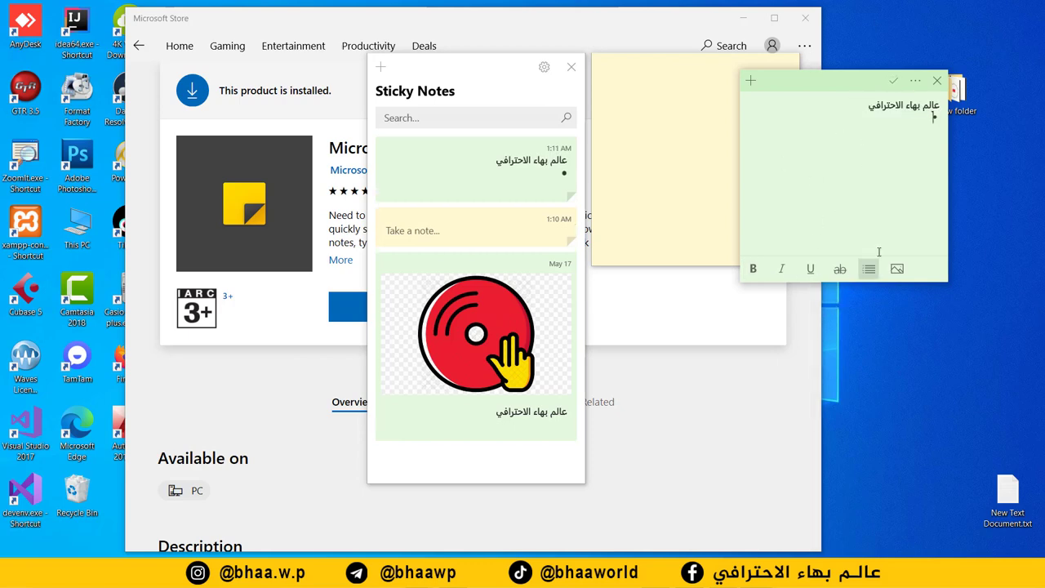
text(دورات ح)
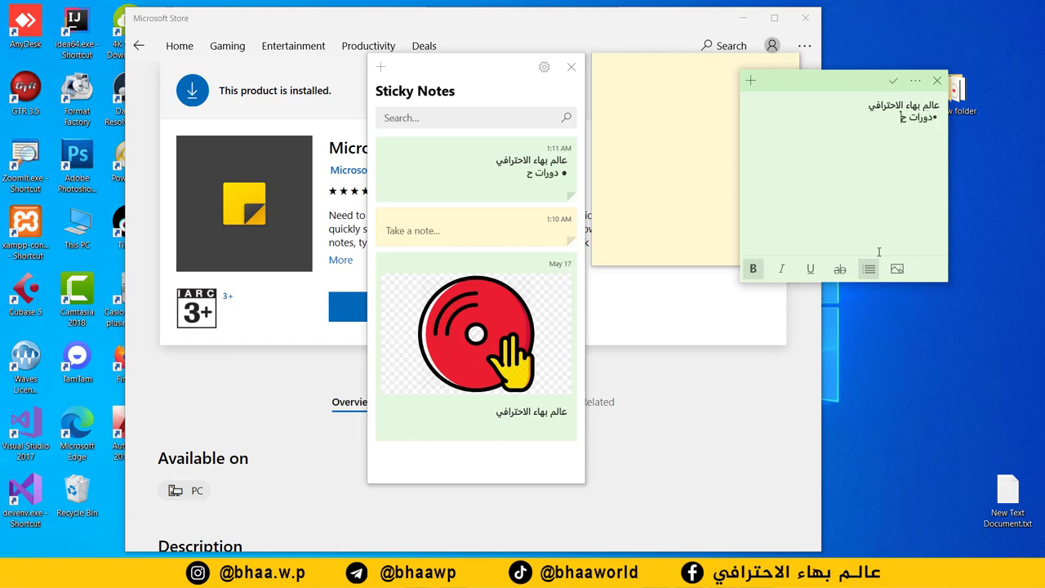
key(Return)
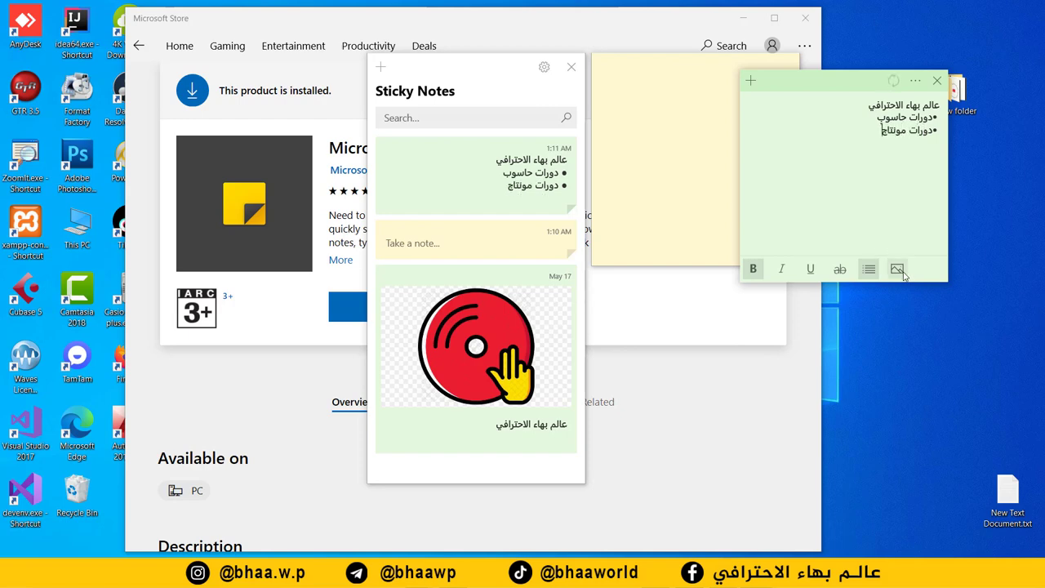
Insert the tiger logo picture from the Pictures folder into the green note and make the note taller to fit it
click(898, 268)
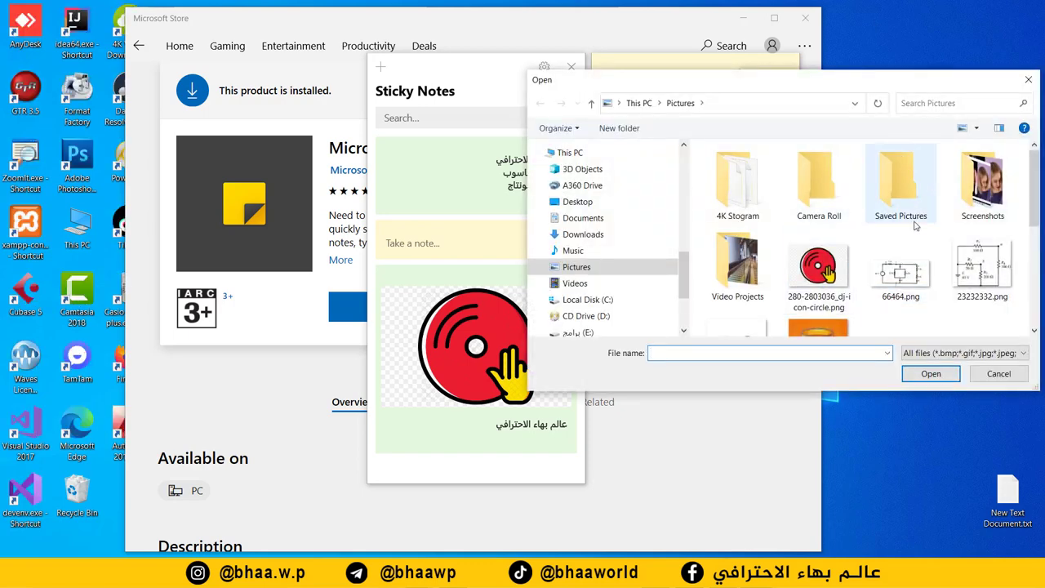
scroll(907, 237, down, 5)
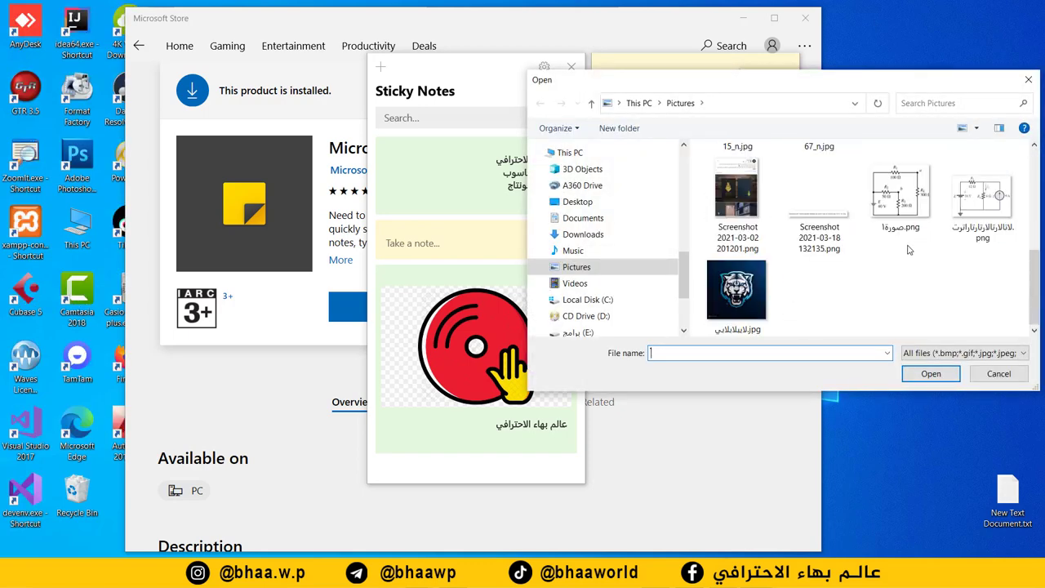
double_click(736, 290)
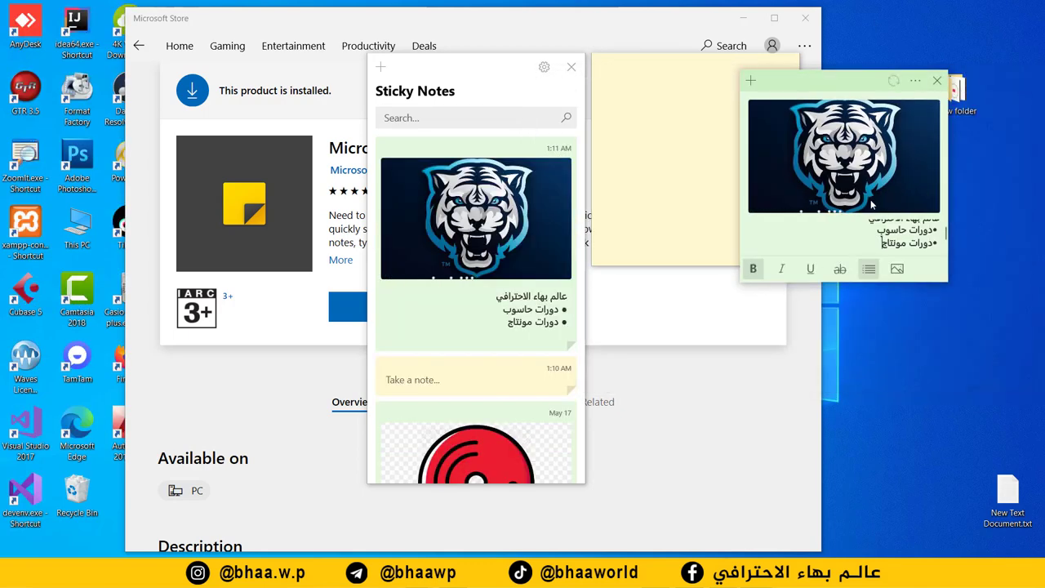
drag(897, 282, 896, 413)
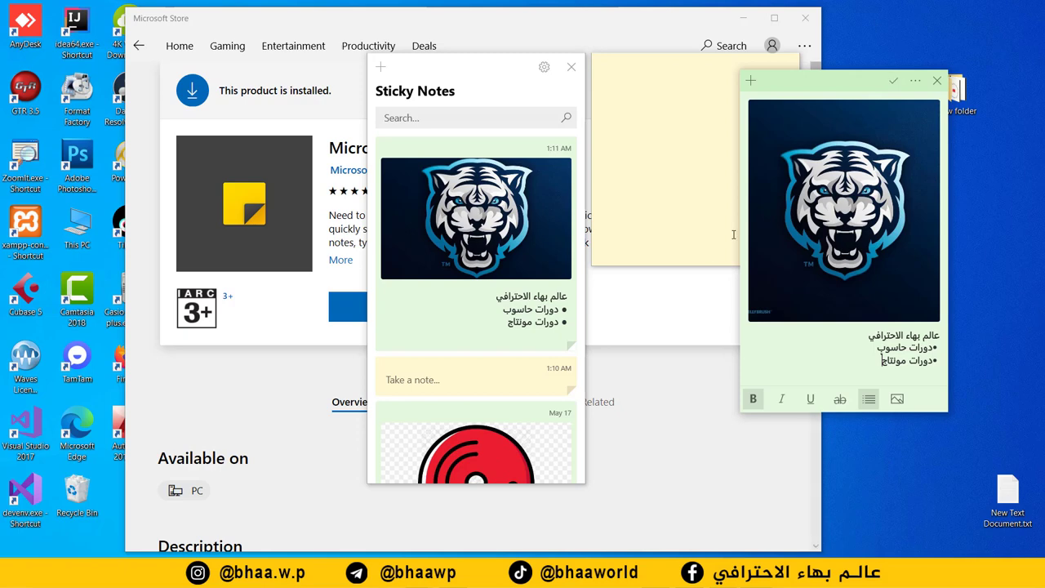
Change the tiger note's colour to pink and move the note to the upper-right corner of the desktop
click(915, 82)
click(816, 88)
drag(812, 86, 898, 19)
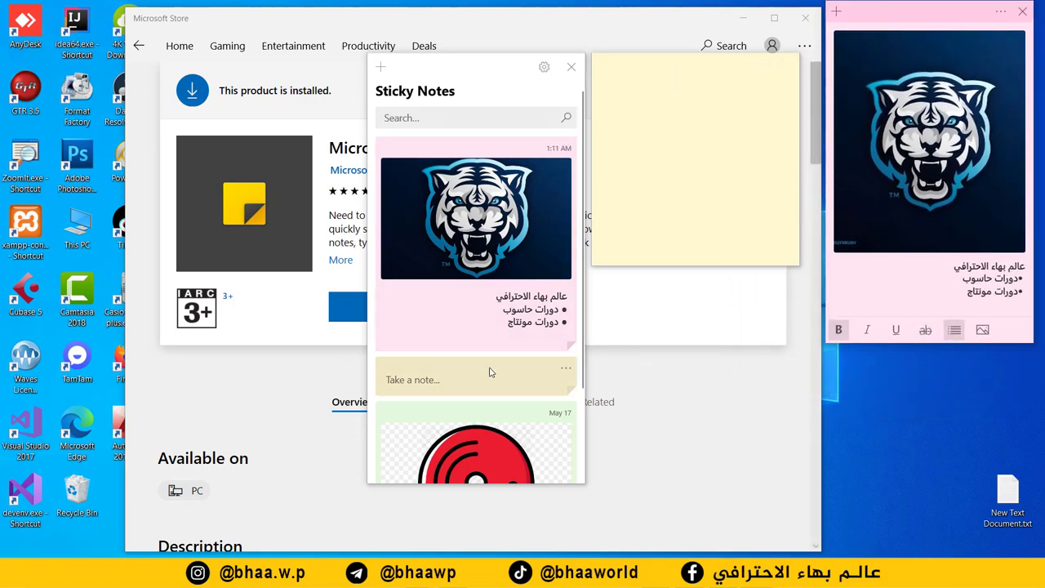
Create another blank pink note and place it below the tiger note on the desktop
key(ctrl+n)
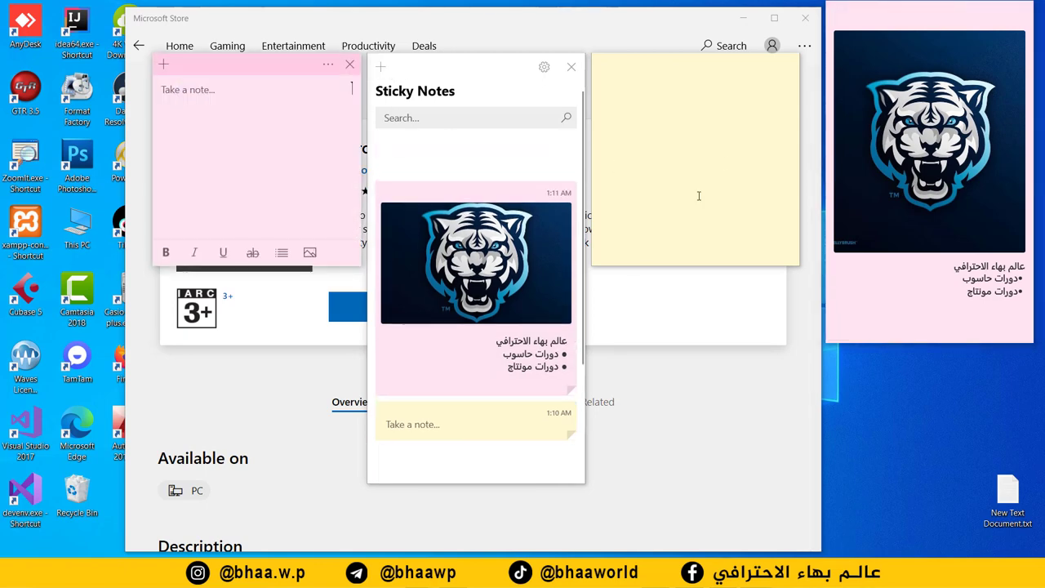
drag(268, 74, 947, 202)
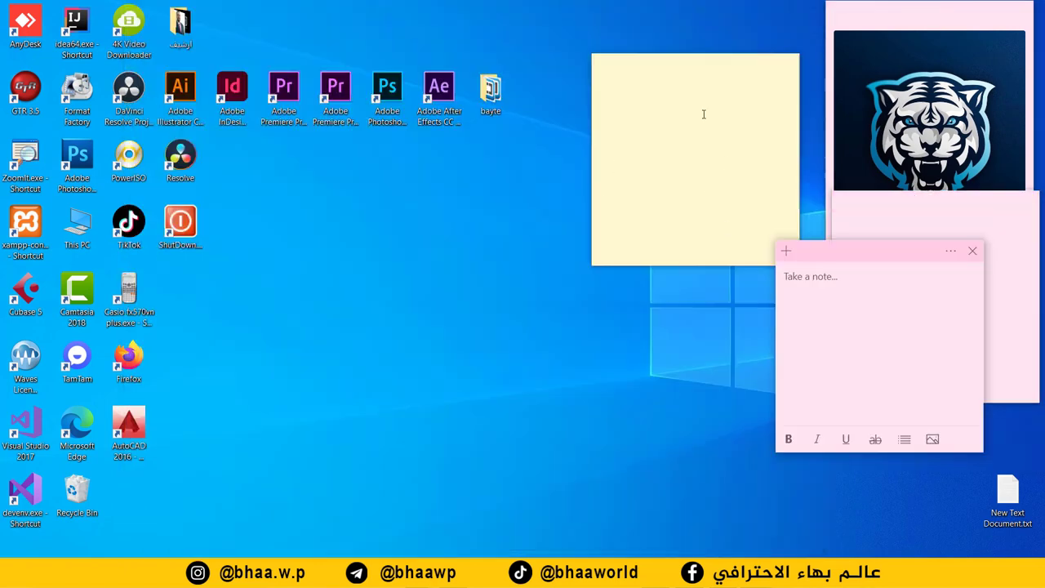
Close the blank yellow note and the Sticky Notes list window
click(702, 112)
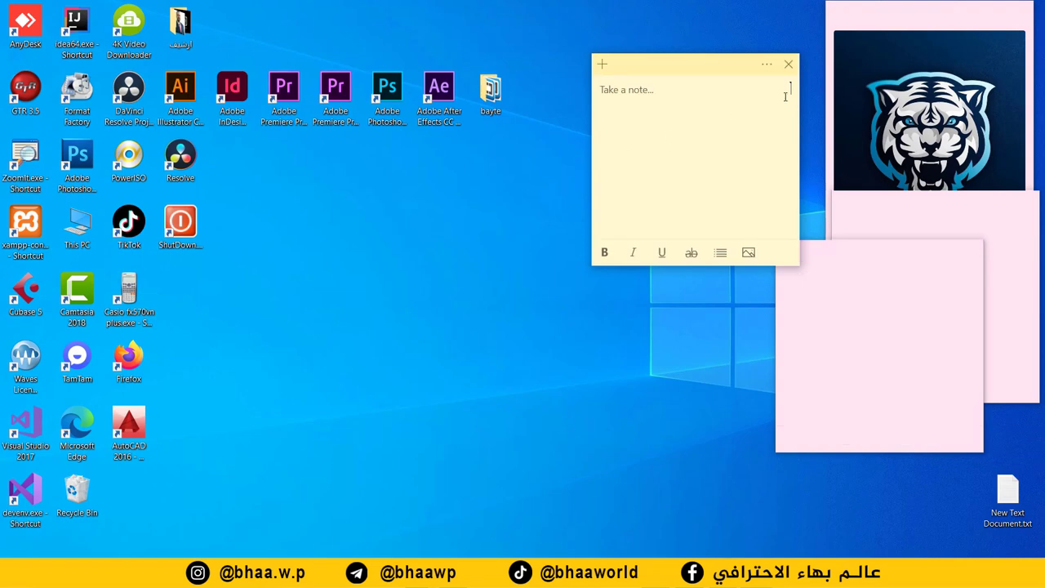
click(789, 63)
click(825, 138)
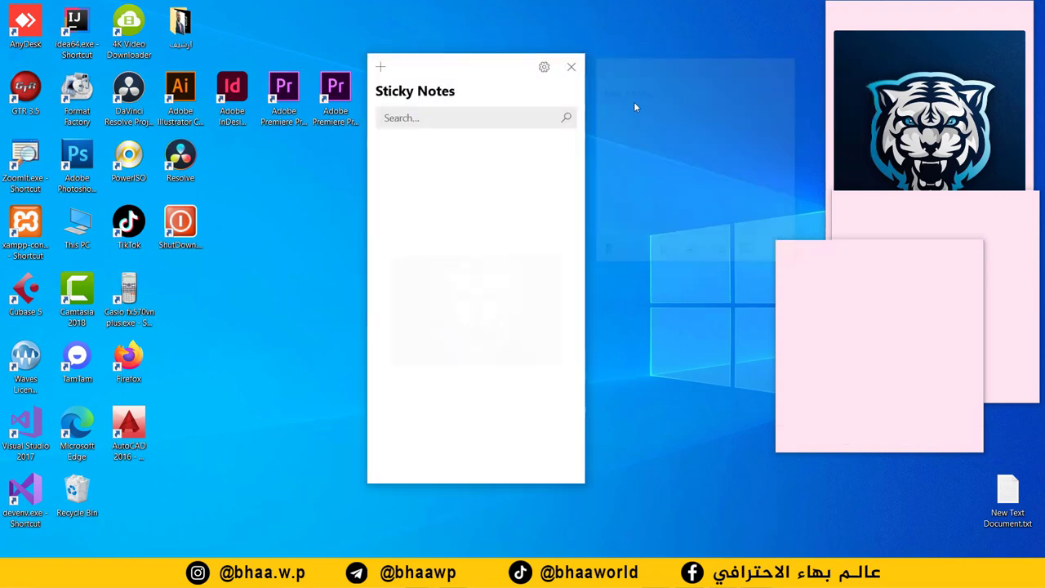
click(578, 71)
Change the front blank pink note's colour to green and move the note to the desktop's upper middle area
drag(847, 249, 902, 276)
click(1013, 275)
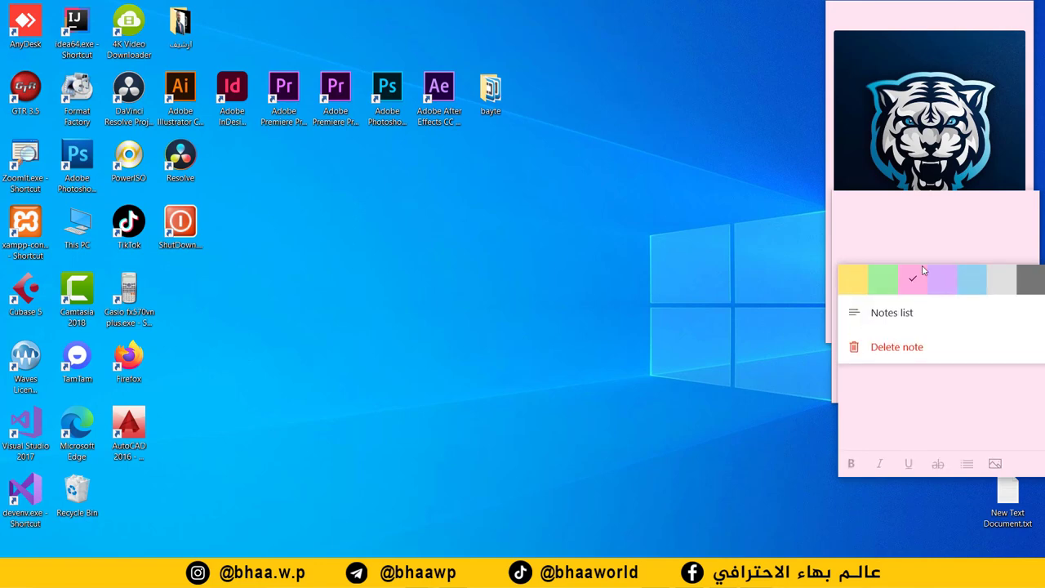
click(882, 284)
drag(921, 280, 915, 251)
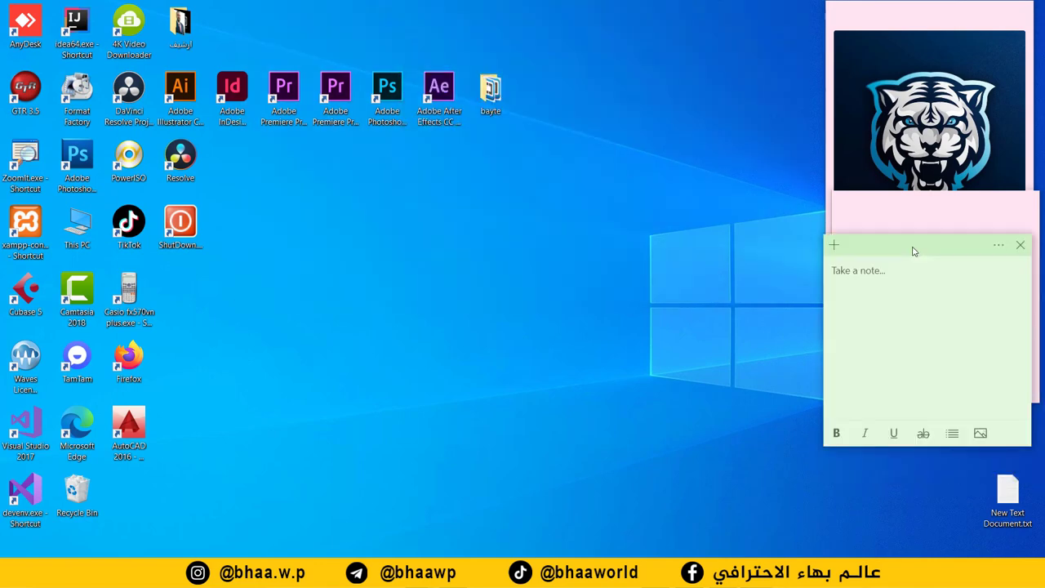
drag(915, 251, 672, 80)
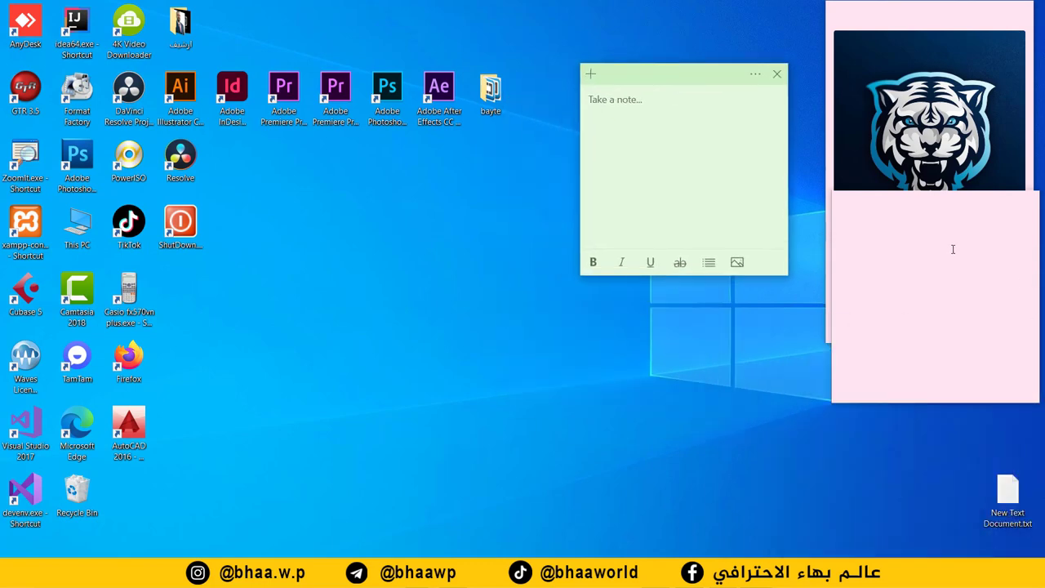
Shrink the remaining blank pink note and place it at the tiger note's lower edge, and move the green note up
click(899, 256)
drag(958, 211, 711, 300)
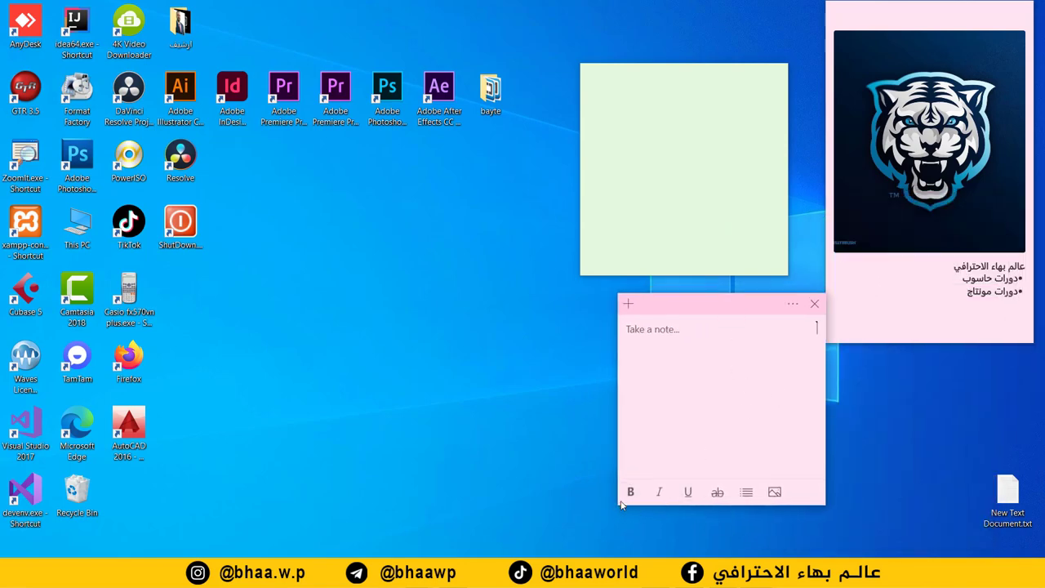
drag(619, 508, 798, 354)
drag(766, 316, 945, 359)
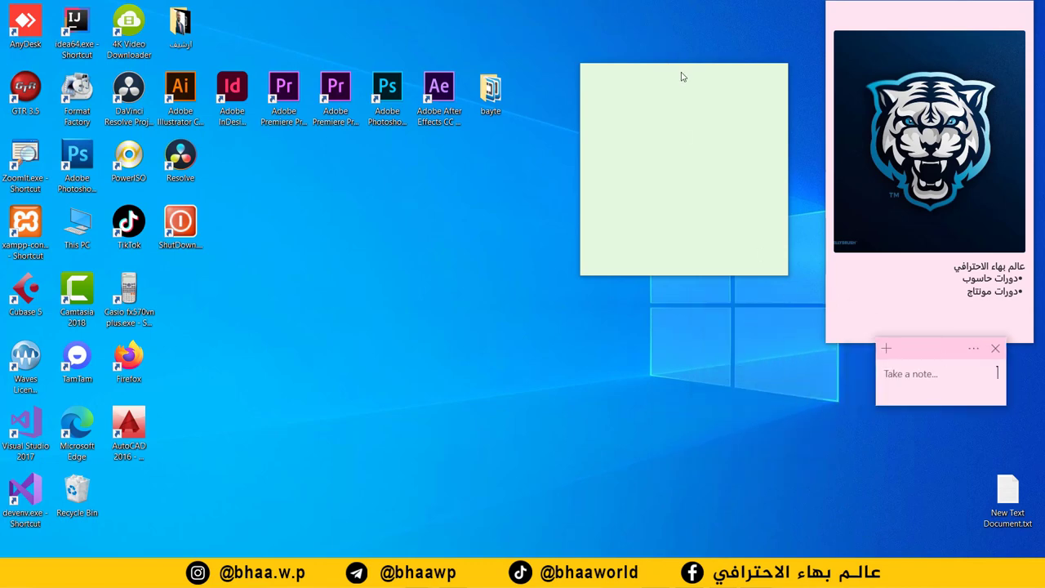
drag(700, 73, 733, 17)
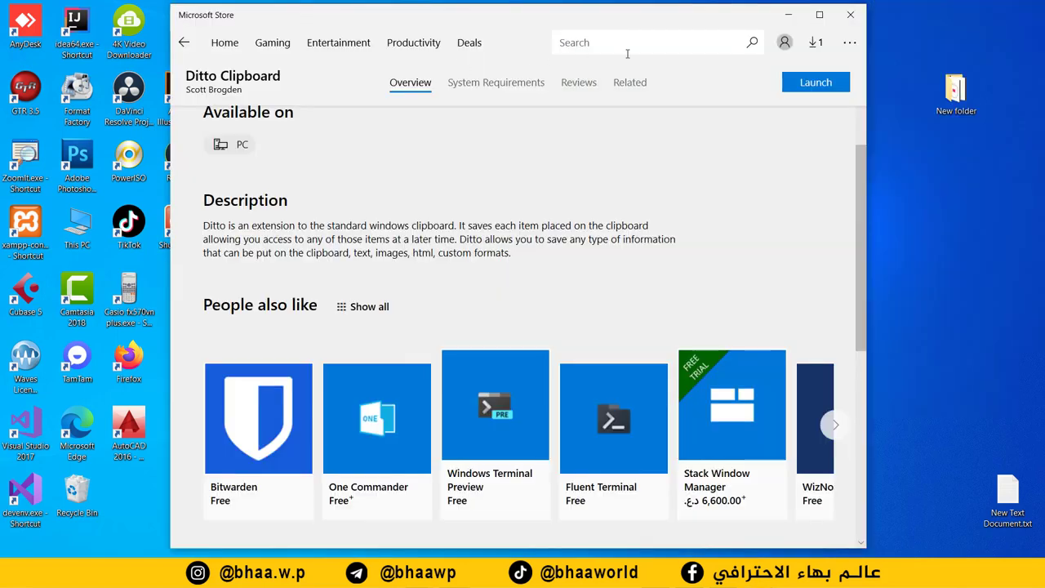
In Microsoft Store, search for "filmForth" and select the FilmForth video editor from the results
click(668, 43)
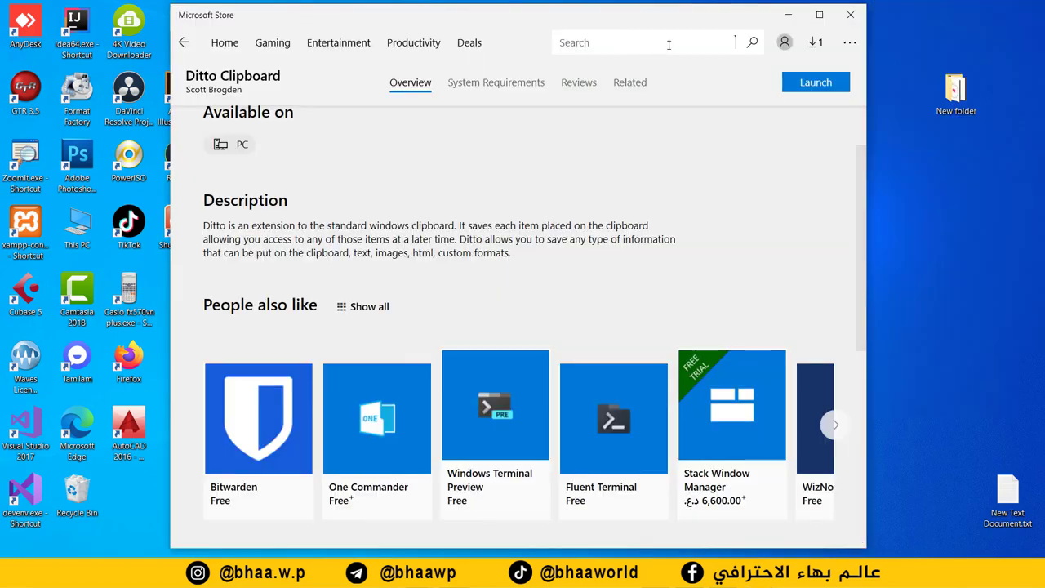
text(filmForth)
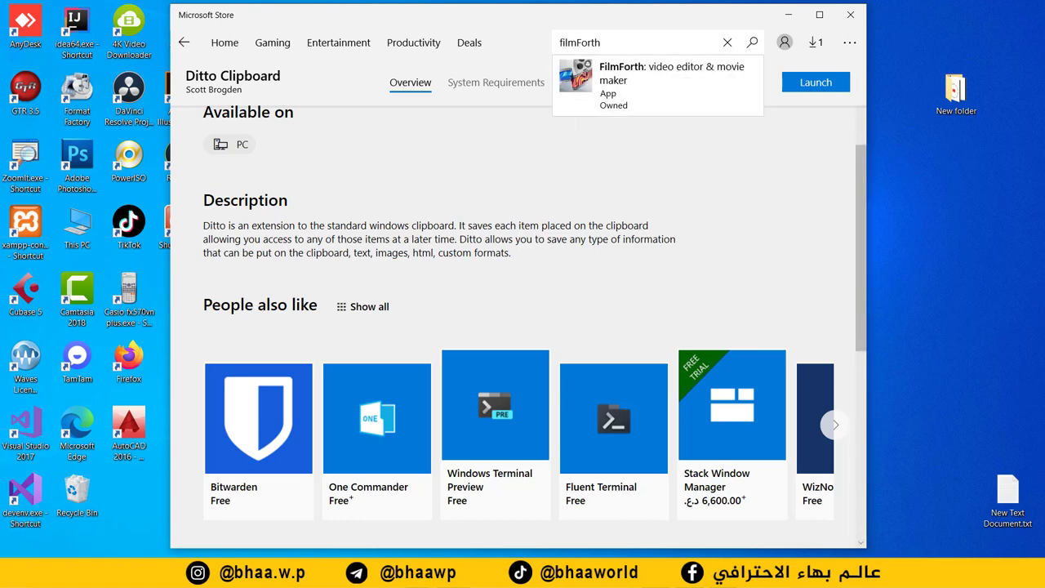
key(super)
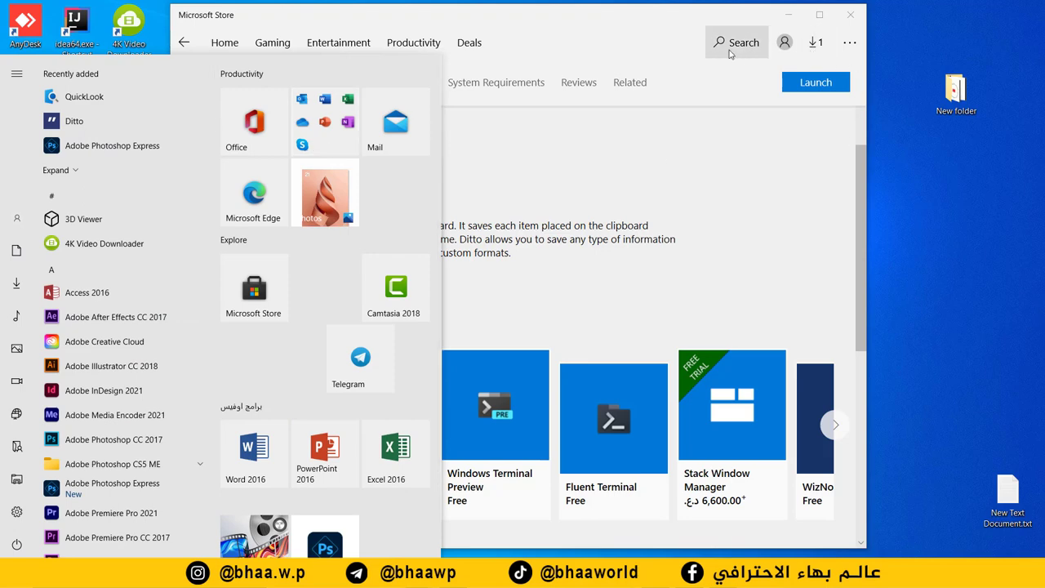
click(731, 54)
key(Return)
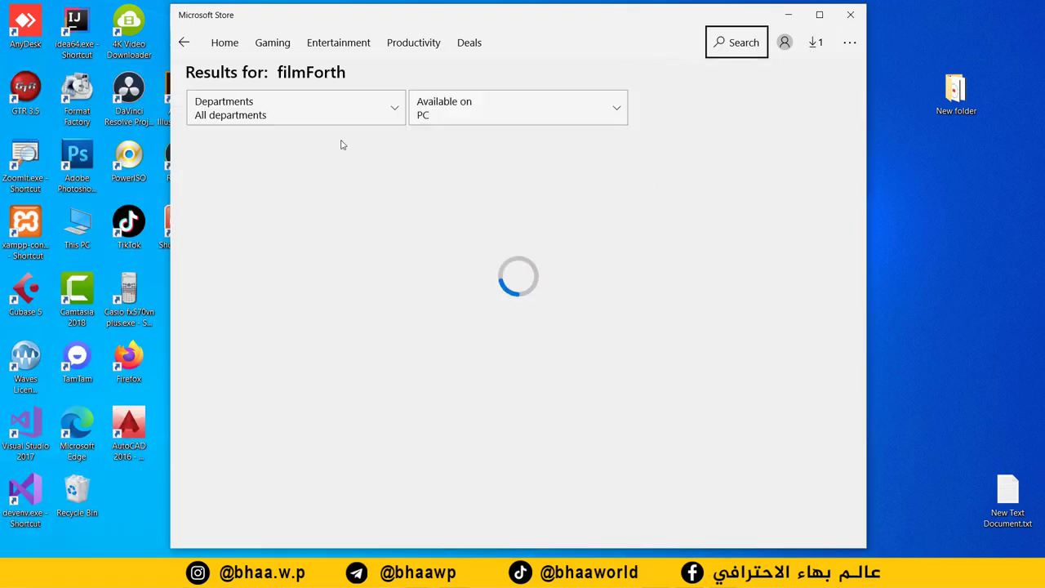
click(244, 281)
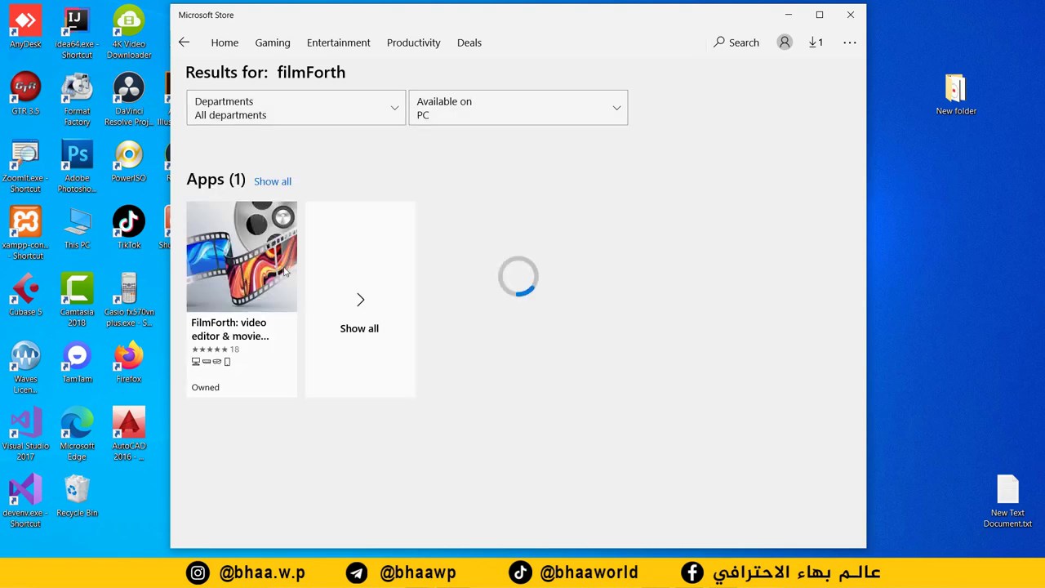
Launch FilmForth, dismissing its rating window, and create a new project
click(16, 572)
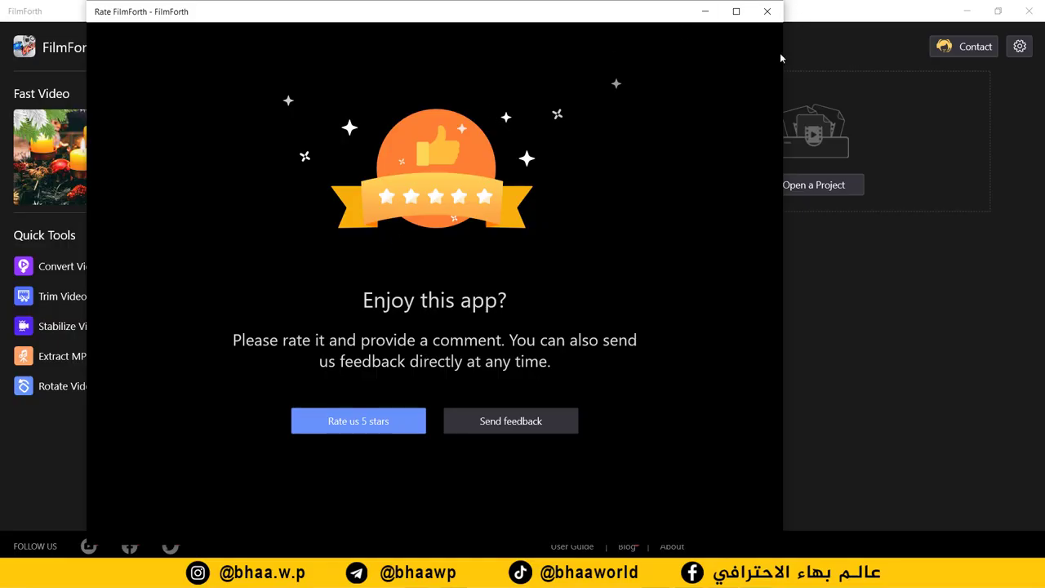
click(768, 12)
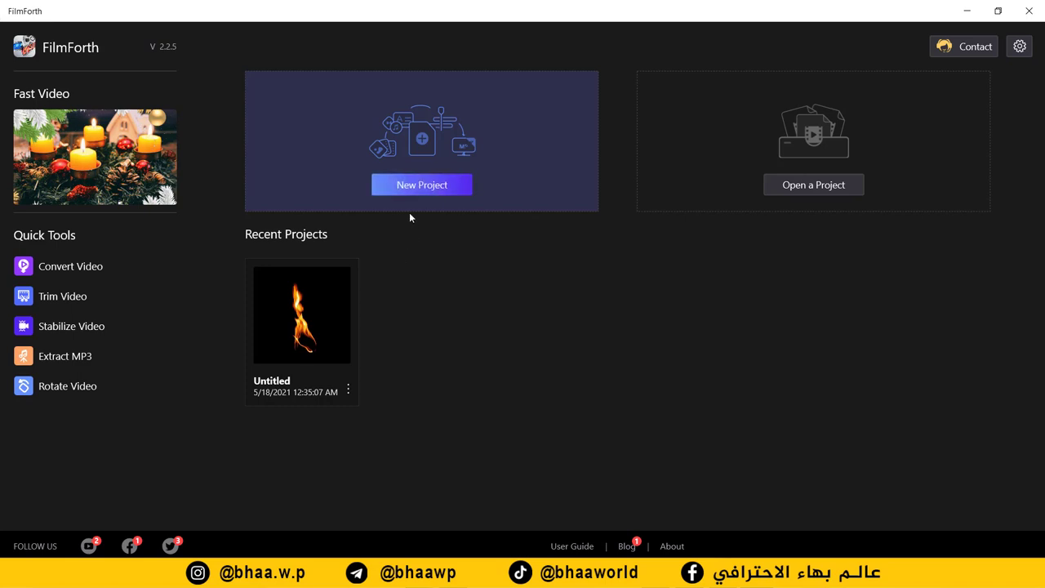
click(423, 185)
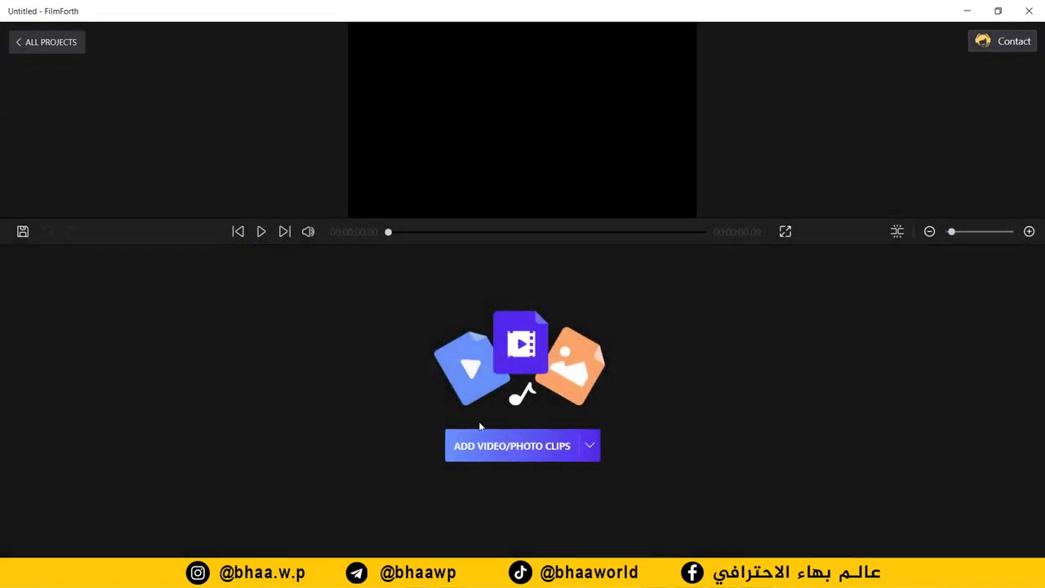
Add the video باندول.mov from the اعلان بندول folder in Documents to the project
click(519, 454)
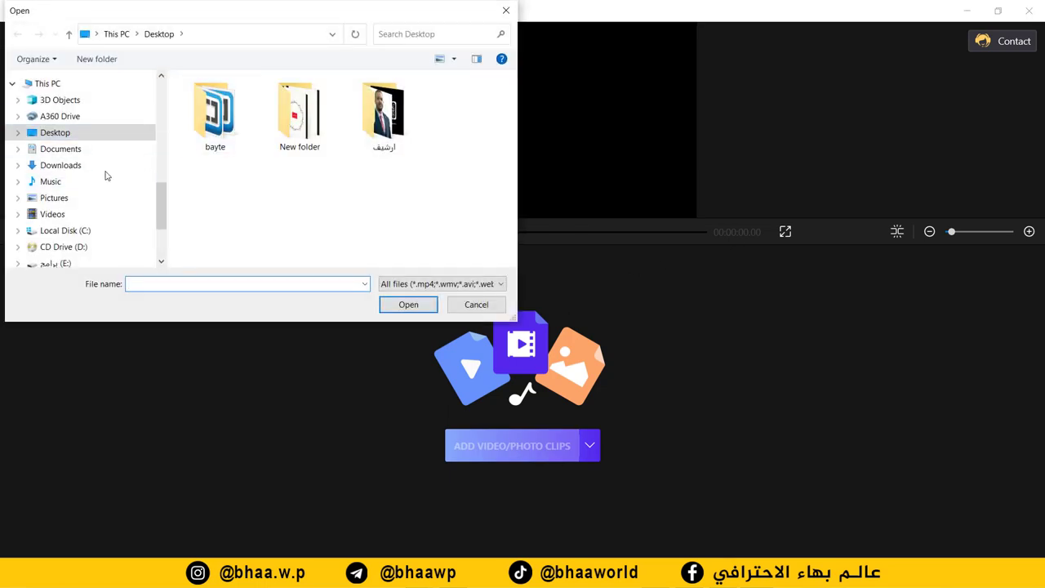
click(55, 152)
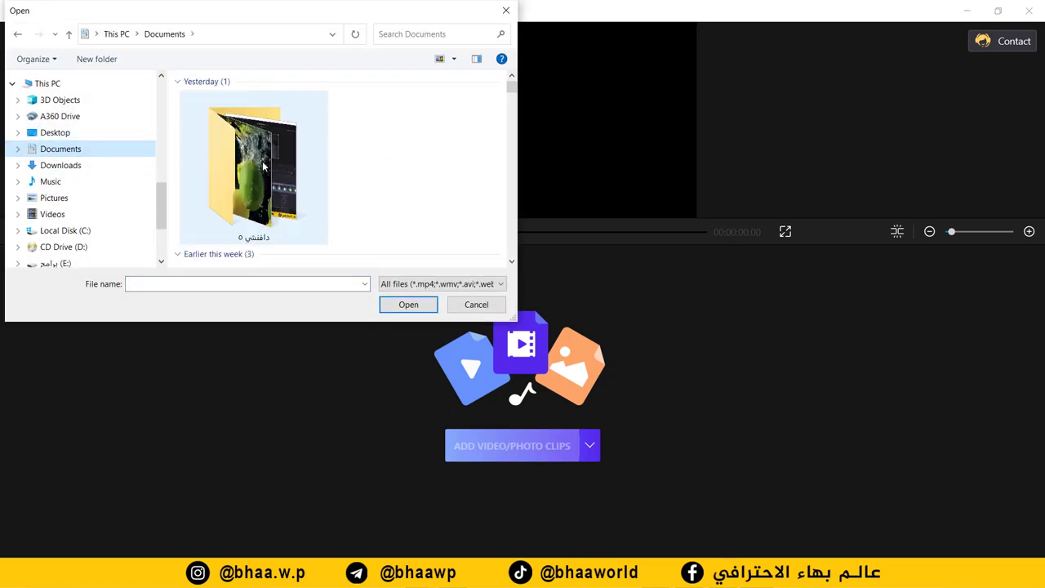
click(373, 225)
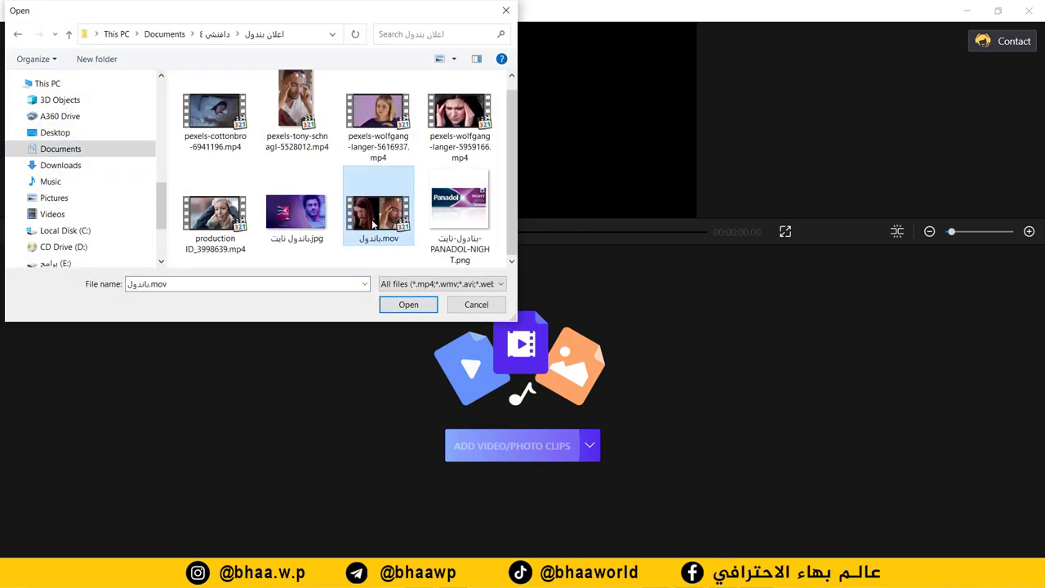
double_click(373, 225)
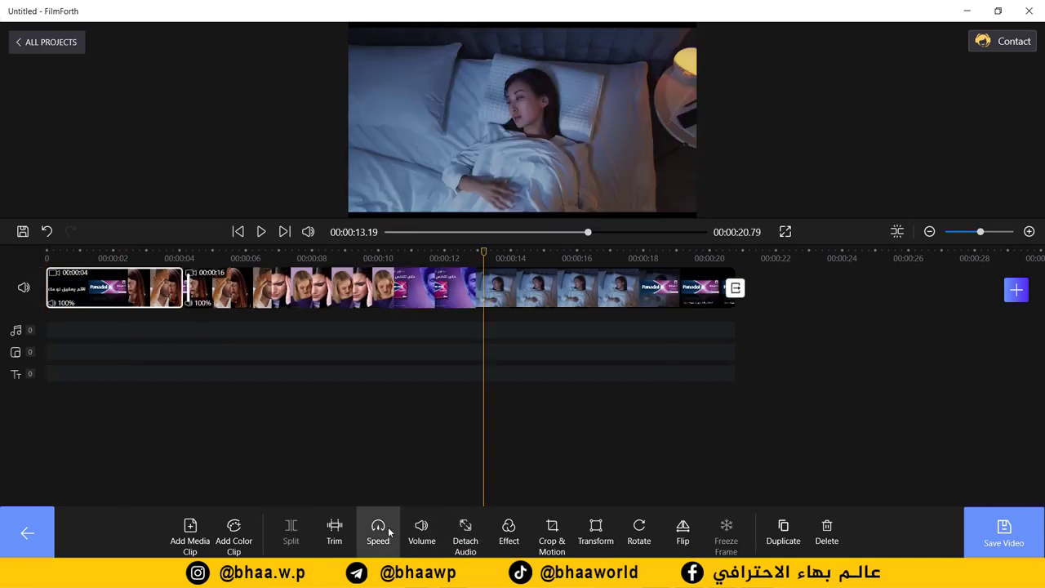
Set the first timeline clip's speed to 2x and open its volume settings
click(378, 532)
drag(401, 383, 508, 384)
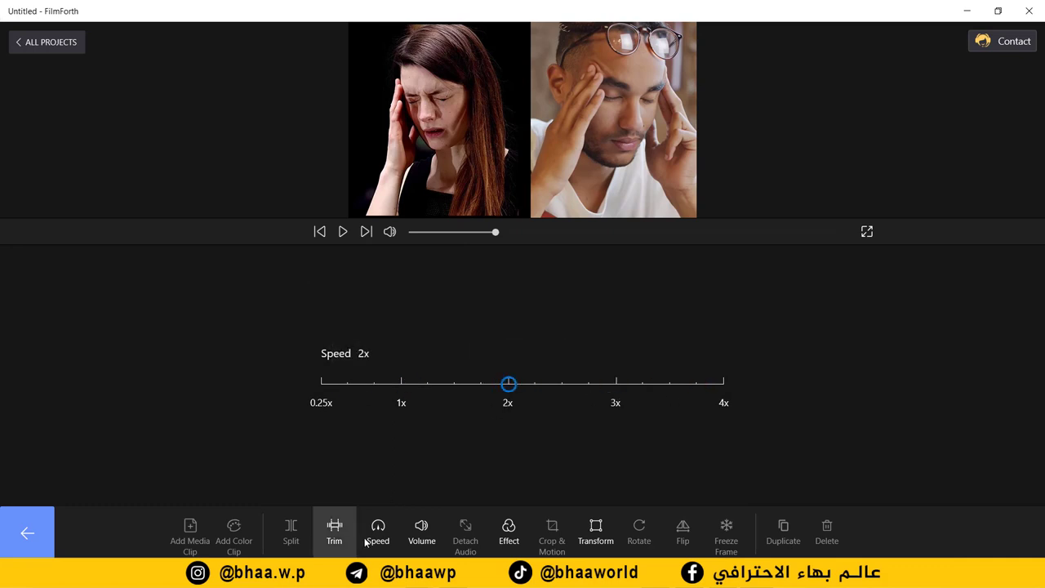
click(378, 534)
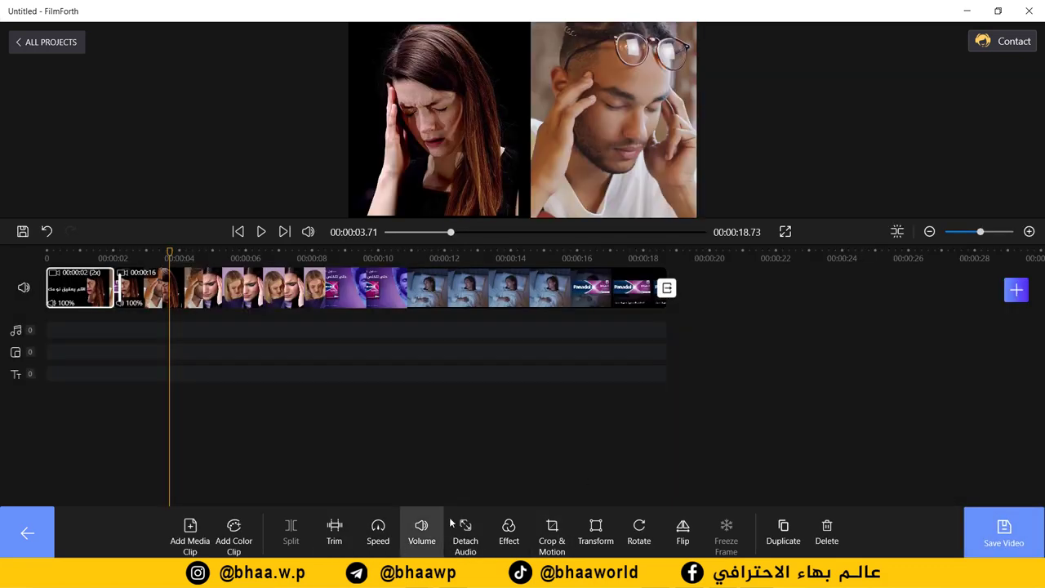
click(423, 531)
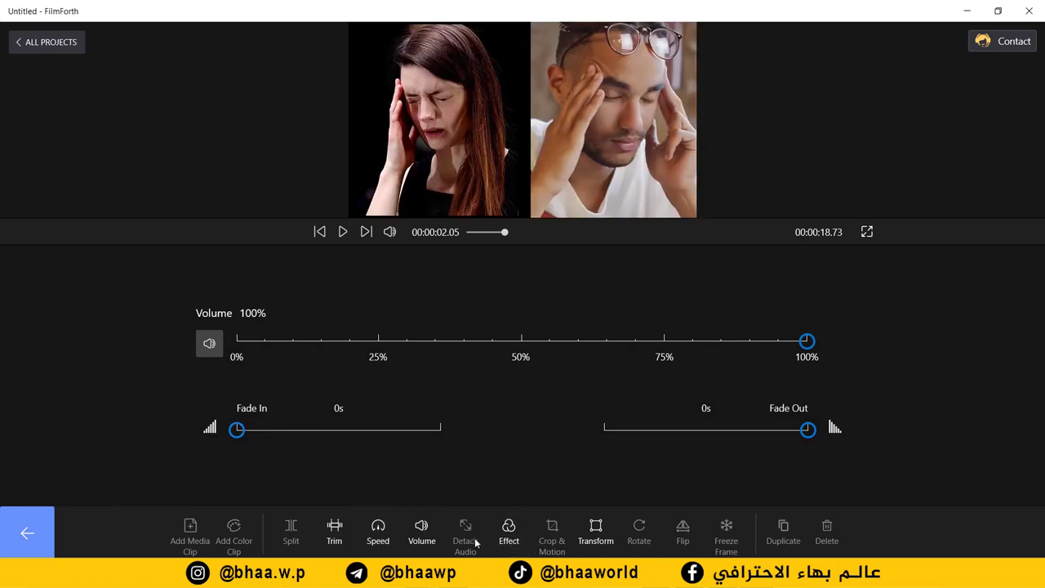
Try out several effects on the first clip, from 1977 through Brannan, Earlybird, Inkwell and Kelvin to Lark
click(521, 532)
click(122, 352)
click(303, 365)
click(367, 362)
click(613, 359)
click(858, 359)
click(939, 359)
click(1017, 360)
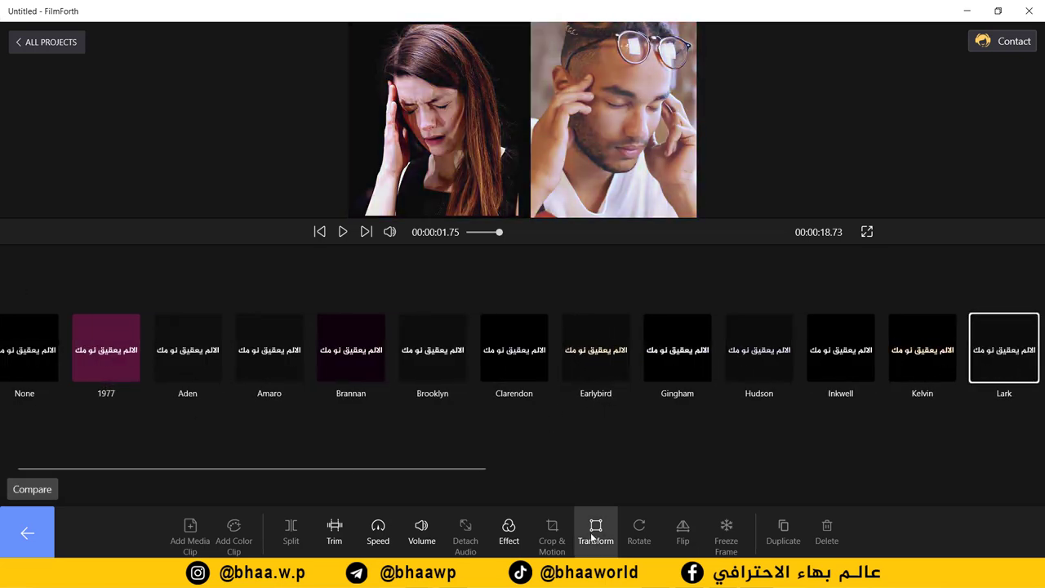
Try further effects on the first clip, including Valencia, and apply the Willow effect
drag(423, 467, 738, 471)
click(735, 367)
click(790, 359)
click(891, 352)
drag(734, 471, 953, 472)
click(729, 367)
click(790, 363)
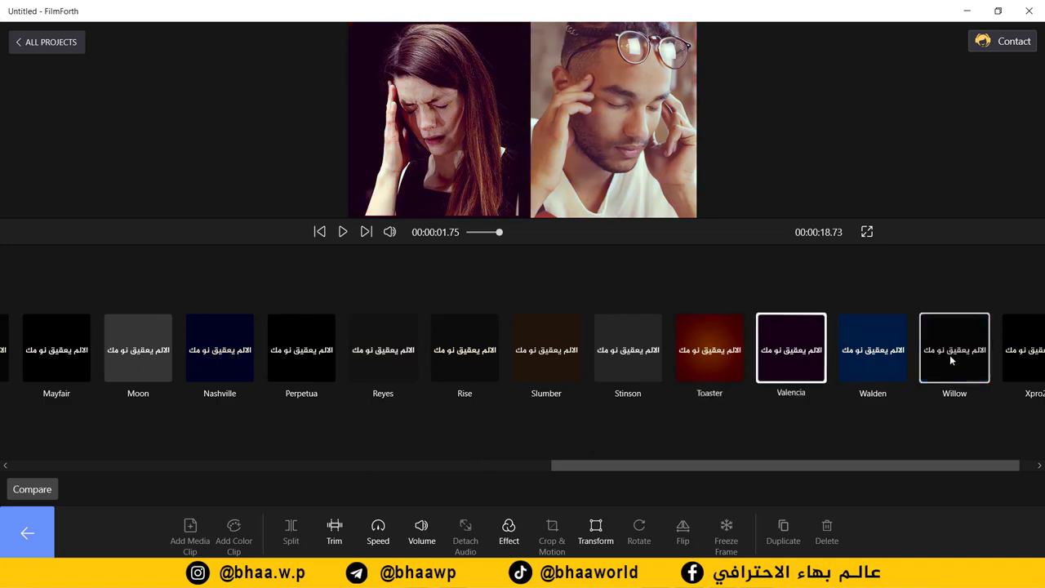
click(951, 360)
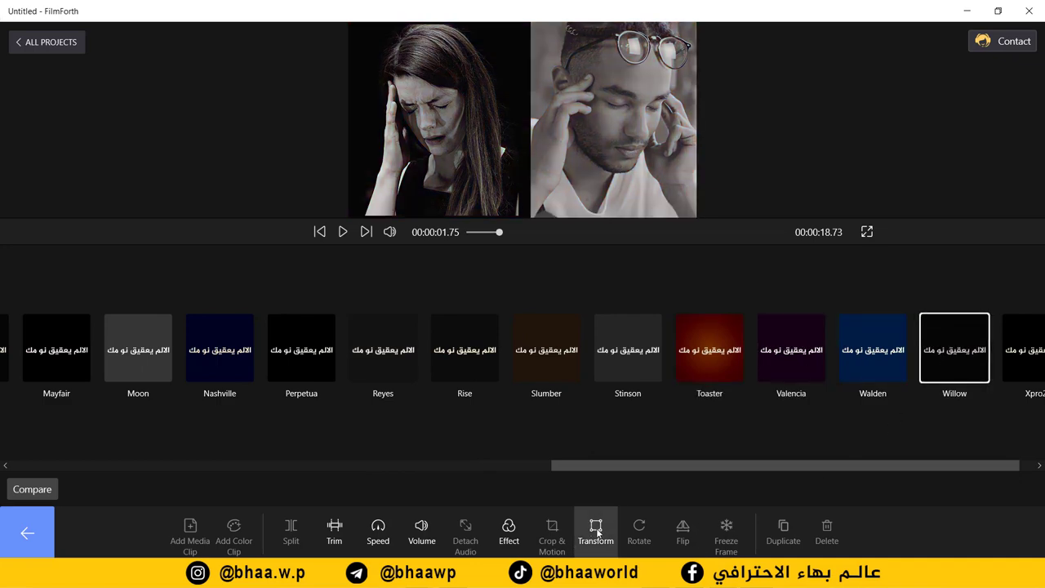
Scale the first clip up slightly with Transform, keeping the proportions constrained and the position at 0, 0
click(598, 531)
click(596, 532)
click(425, 178)
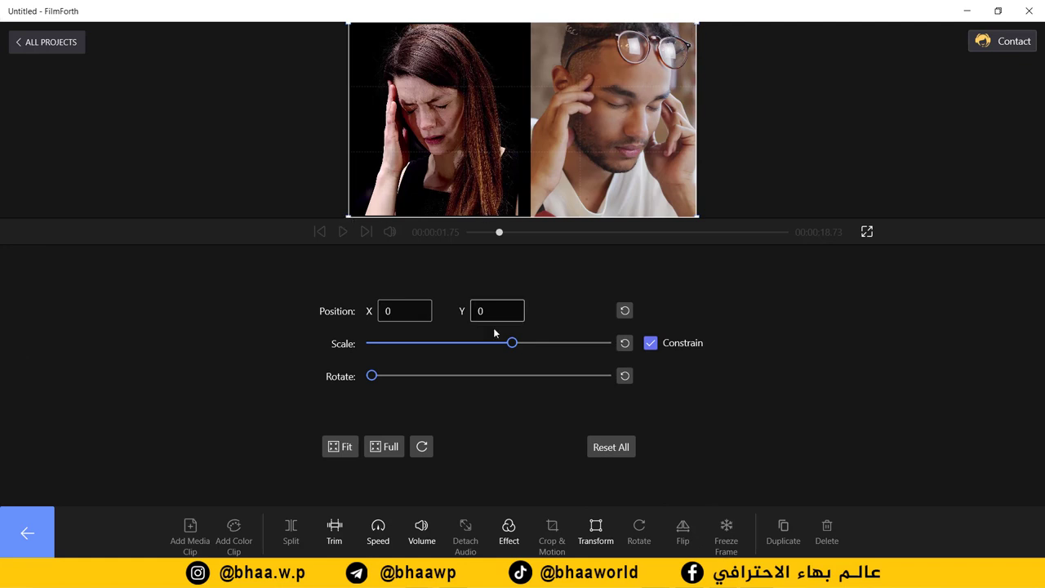
mouse_move(512, 343)
mouse_down()
mouse_move(476, 344)
mouse_move(518, 343)
mouse_up()
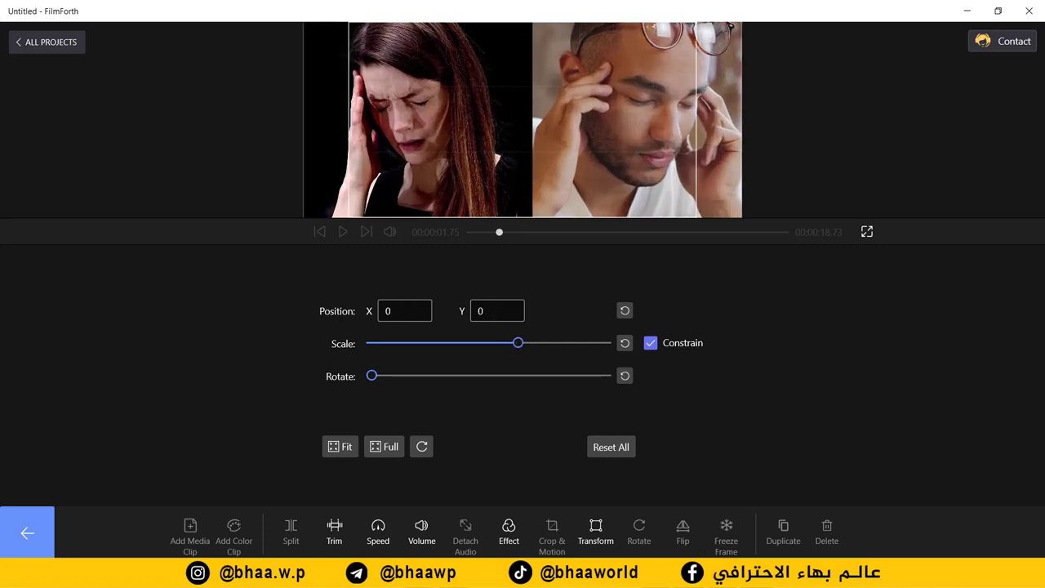
key(Escape)
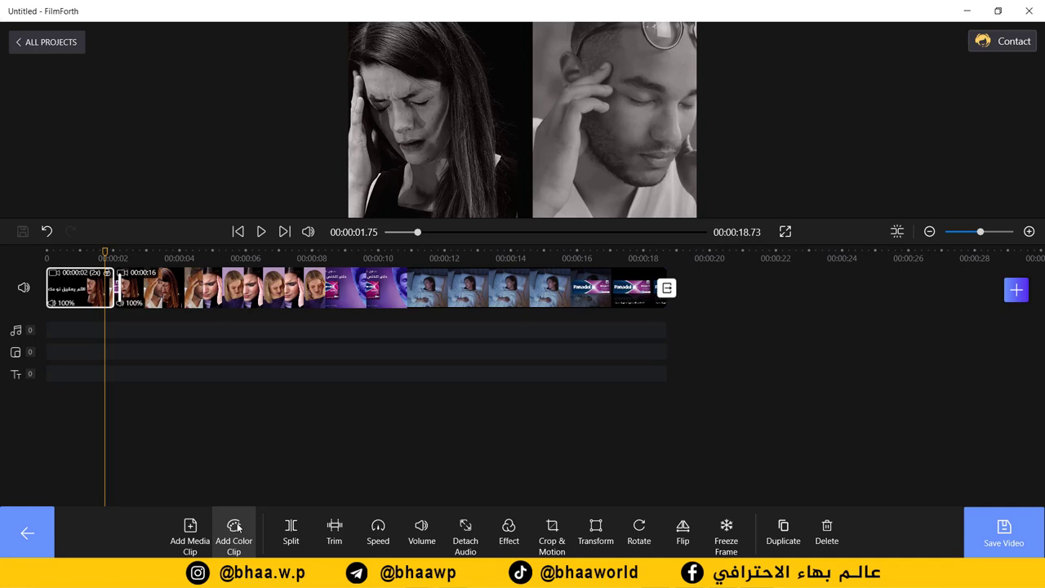
Add a 3-second colour clip, move it to the end of the timeline and append the Panadol picture after it
click(235, 530)
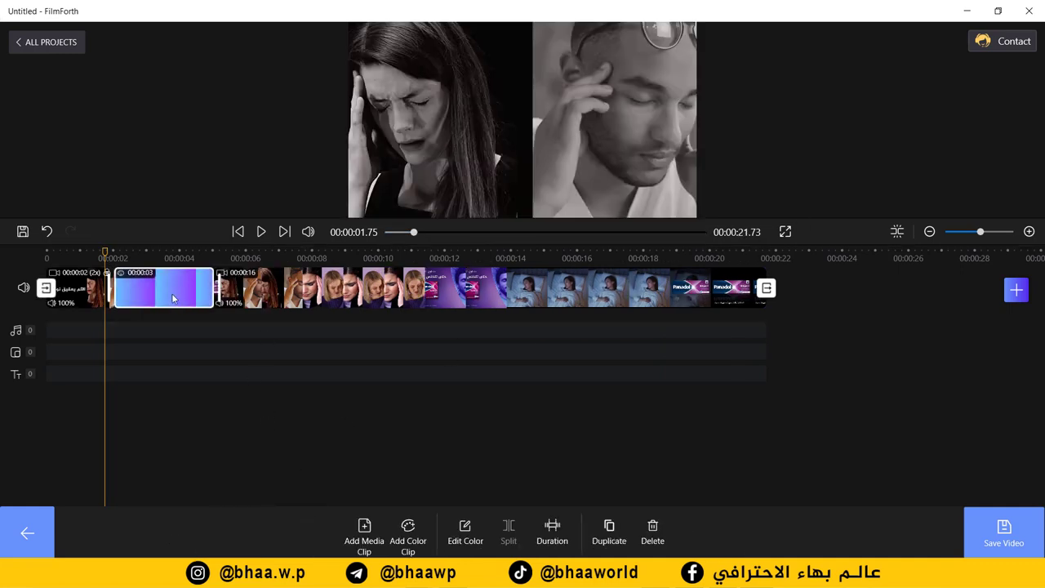
mouse_move(172, 299)
mouse_down()
mouse_move(486, 280)
mouse_move(721, 296)
mouse_move(704, 292)
mouse_up()
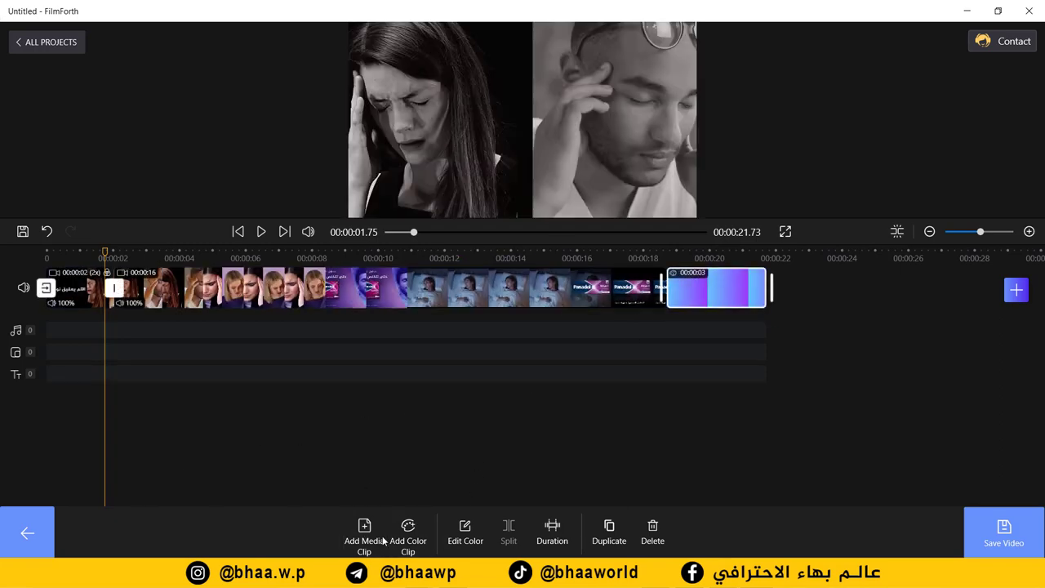
click(365, 515)
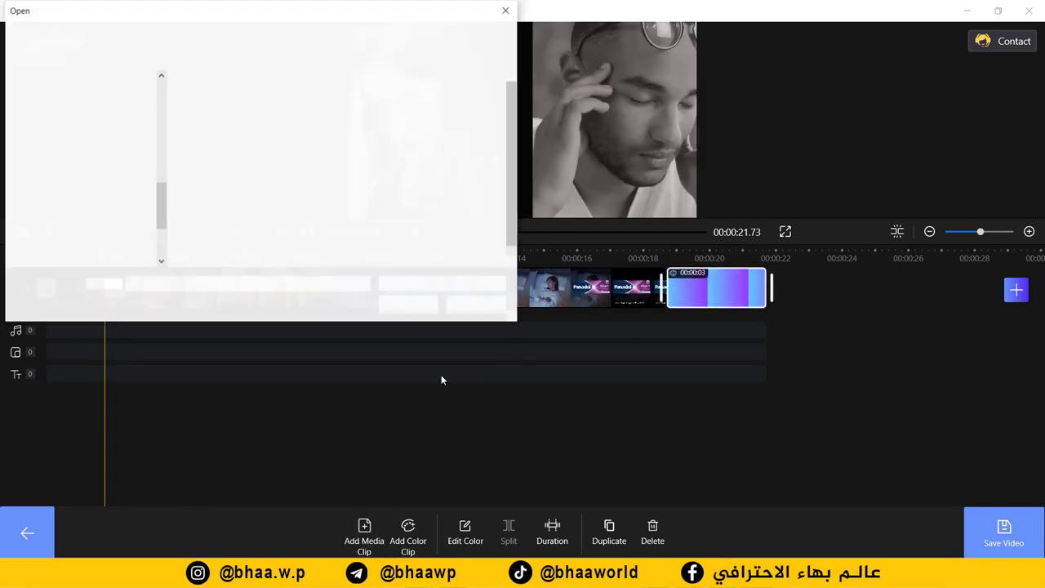
double_click(460, 214)
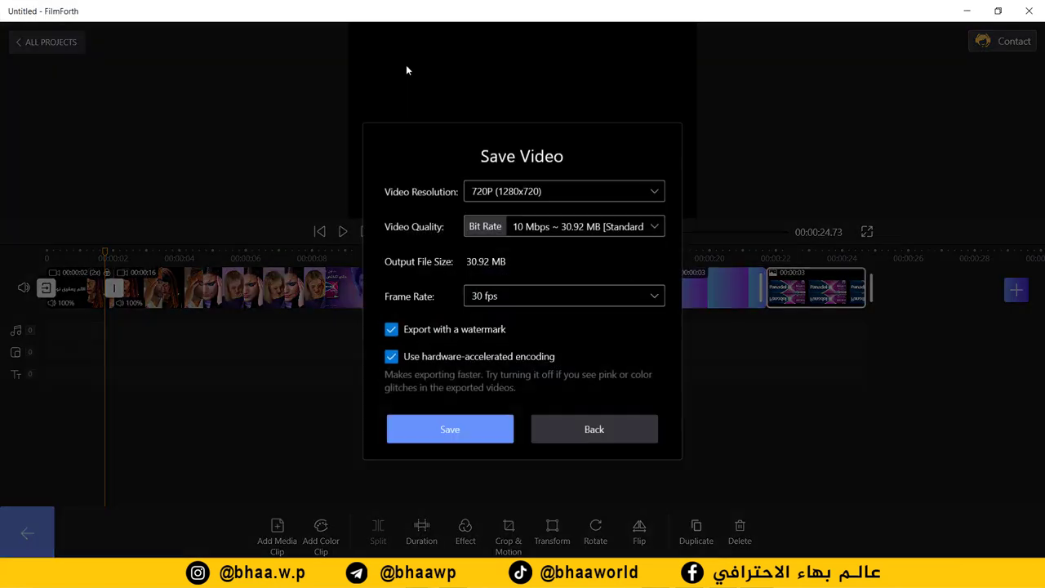
Examine the video resolution choices in the export settings, keeping 720P (1280x720)
click(540, 193)
click(507, 190)
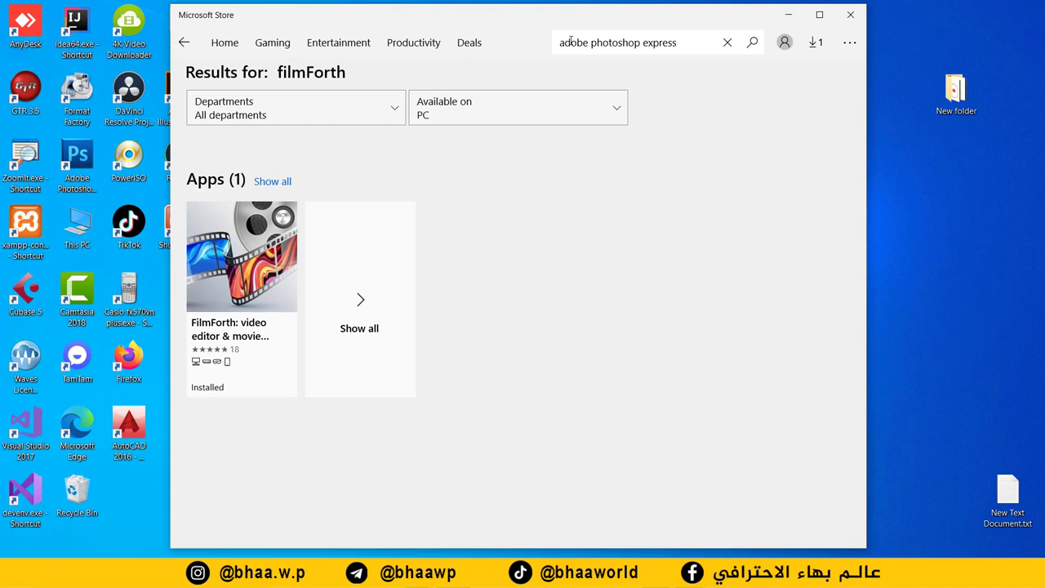
Switch to Microsoft Store and search for "adobe photoshop express"
key(Return)
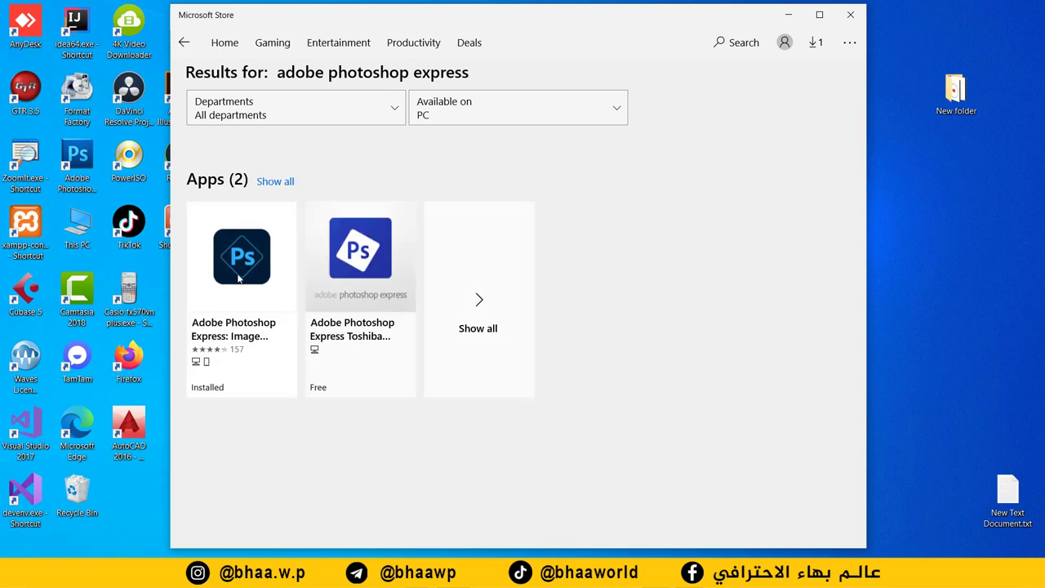
View the store page of Adobe Photoshop Express: Image Editor and launch the installed Adobe Photoshop Express app
click(238, 279)
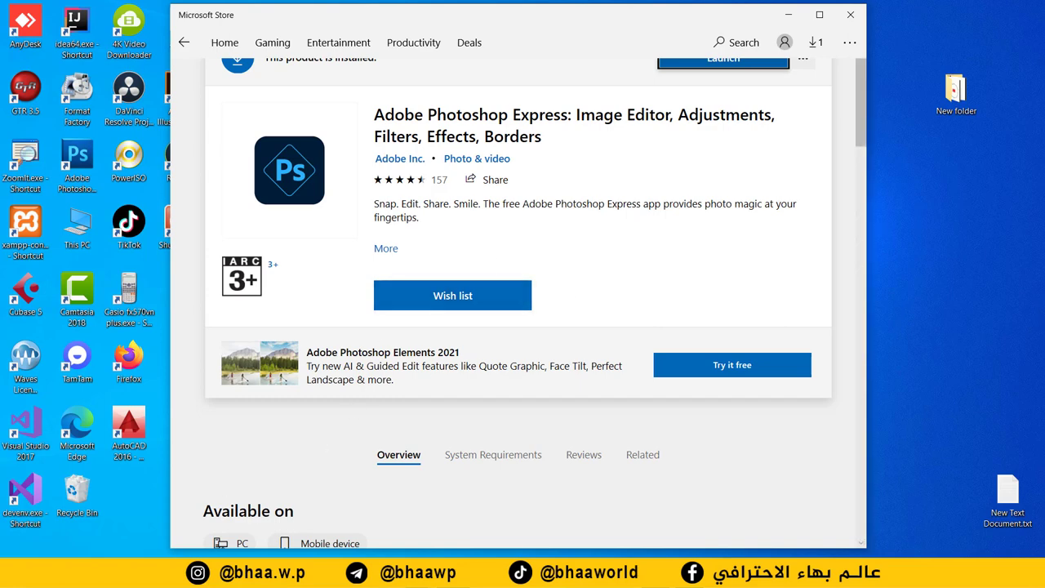
key(super)
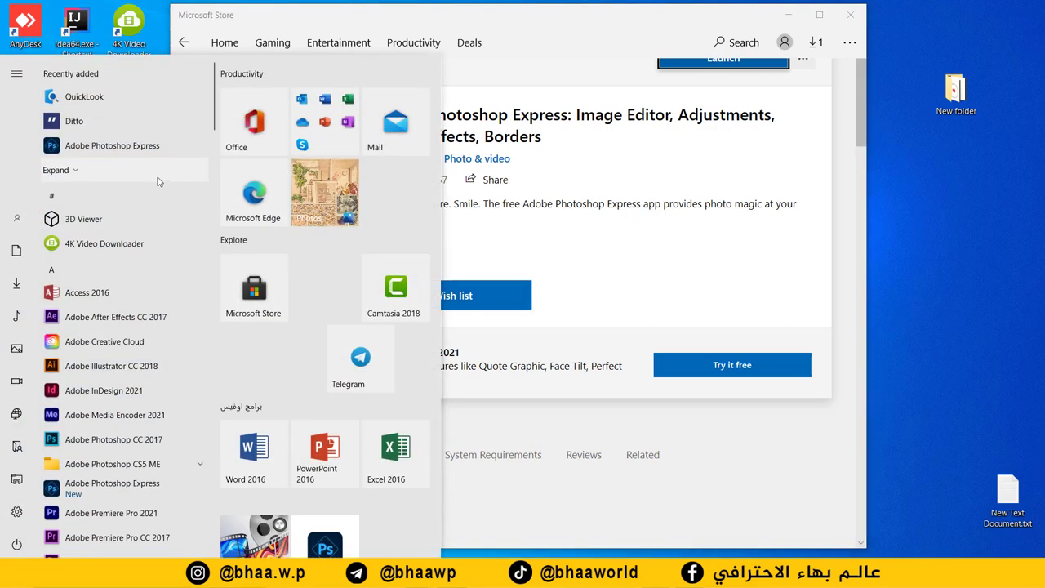
click(112, 146)
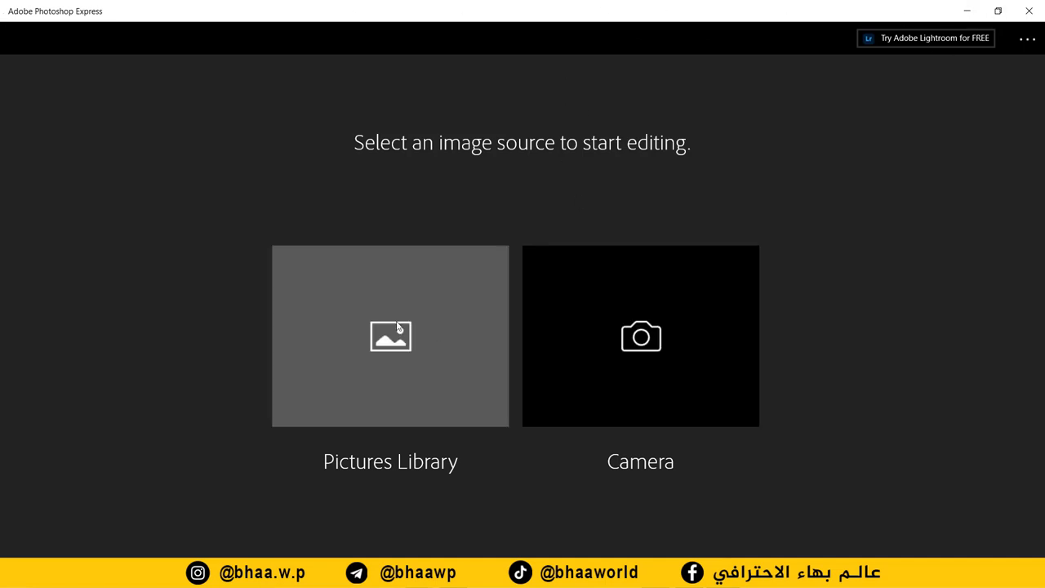
Open the tiger logo JPG from the Pictures library for editing
click(401, 344)
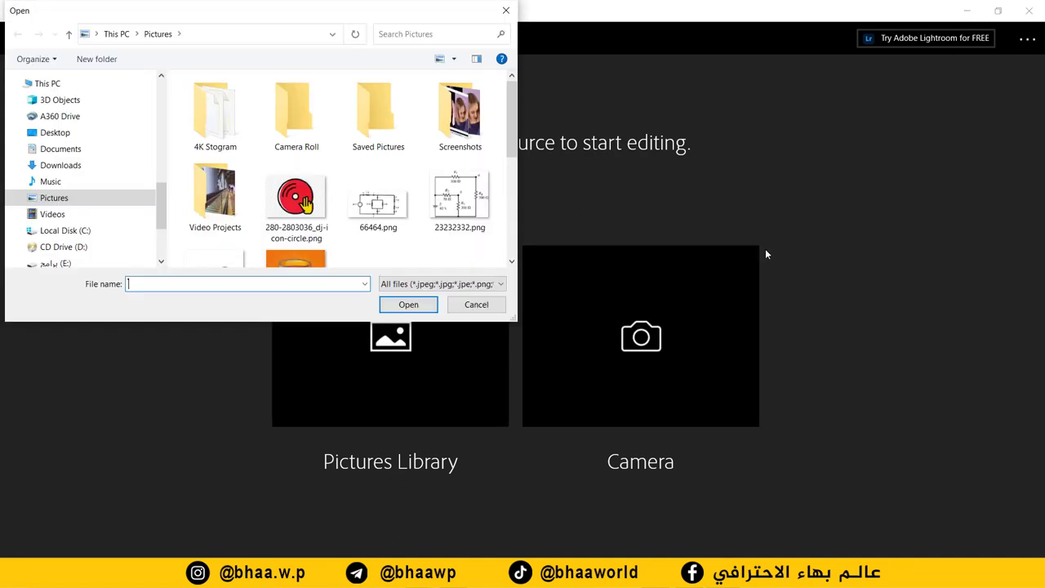
scroll(456, 174, down, 5)
click(209, 218)
double_click(203, 217)
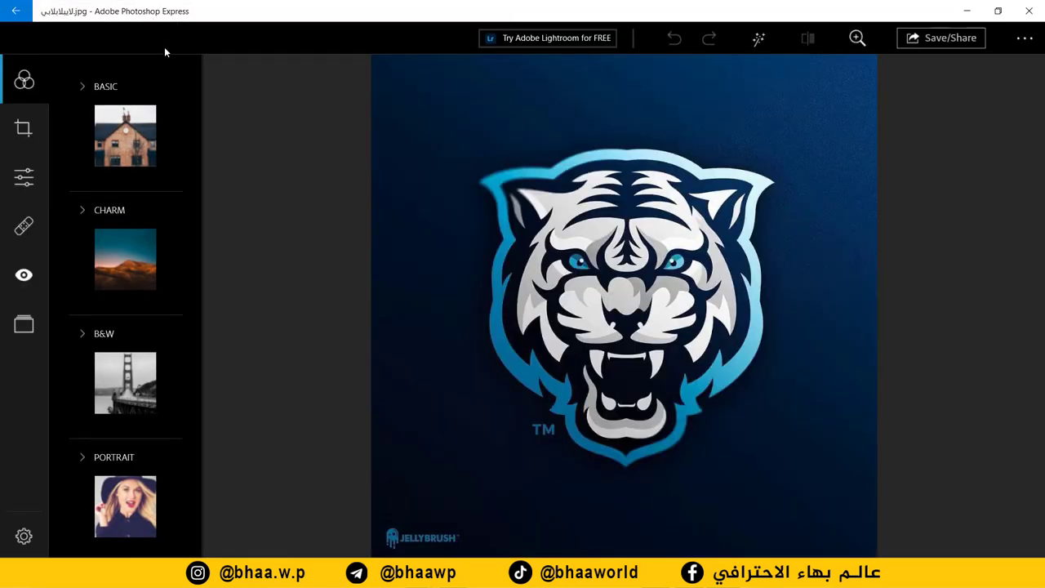
Try the Charm1 and Charm2 looks on the tiger picture and apply another look from further down the list
click(127, 246)
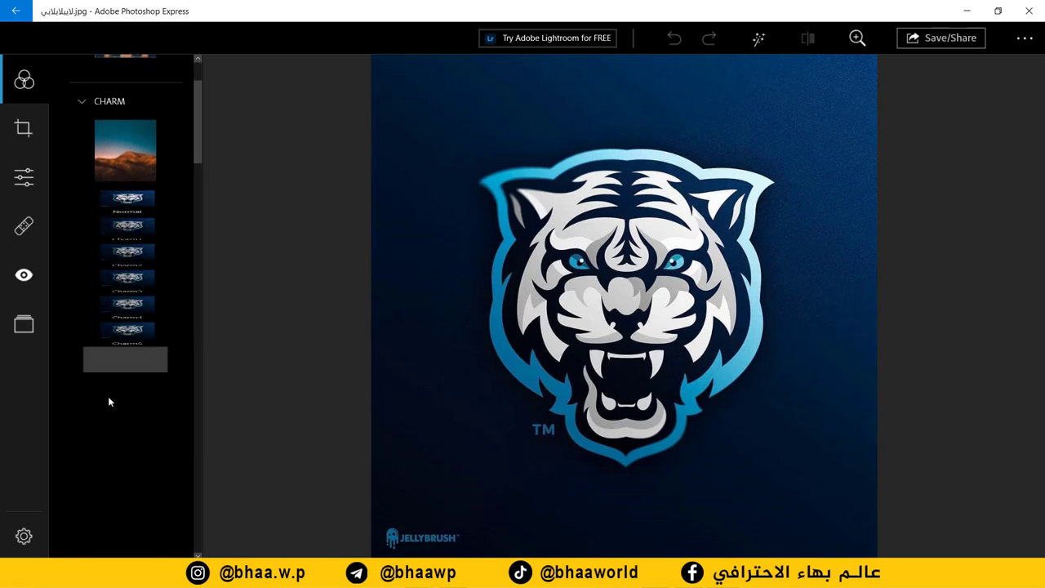
click(120, 342)
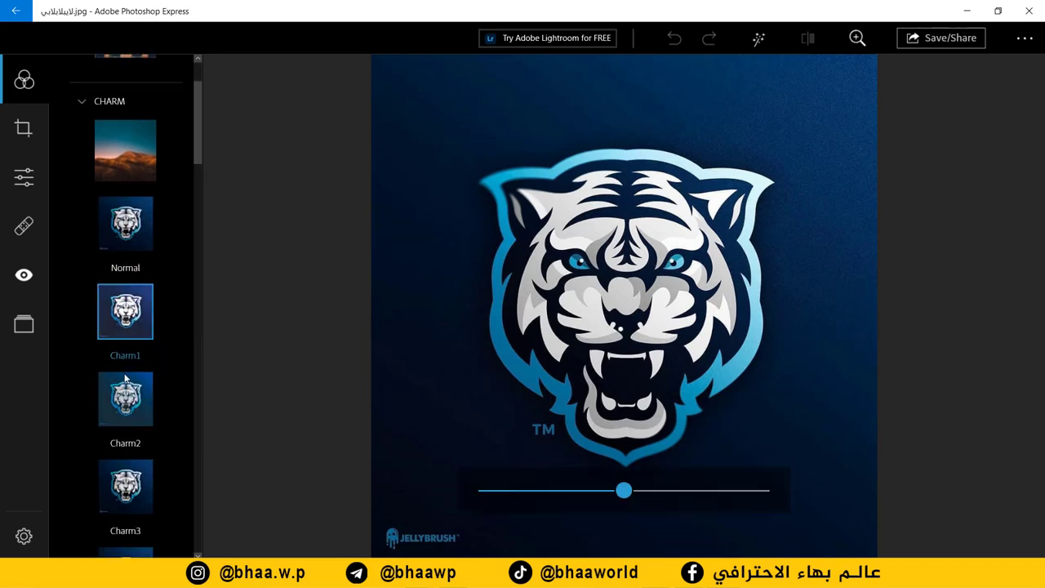
click(128, 426)
scroll(126, 433, down, 3)
click(127, 443)
Try the FB Page Cover and Medium crop aspect ratios on the tiger picture
click(41, 136)
scroll(122, 245, down, 3)
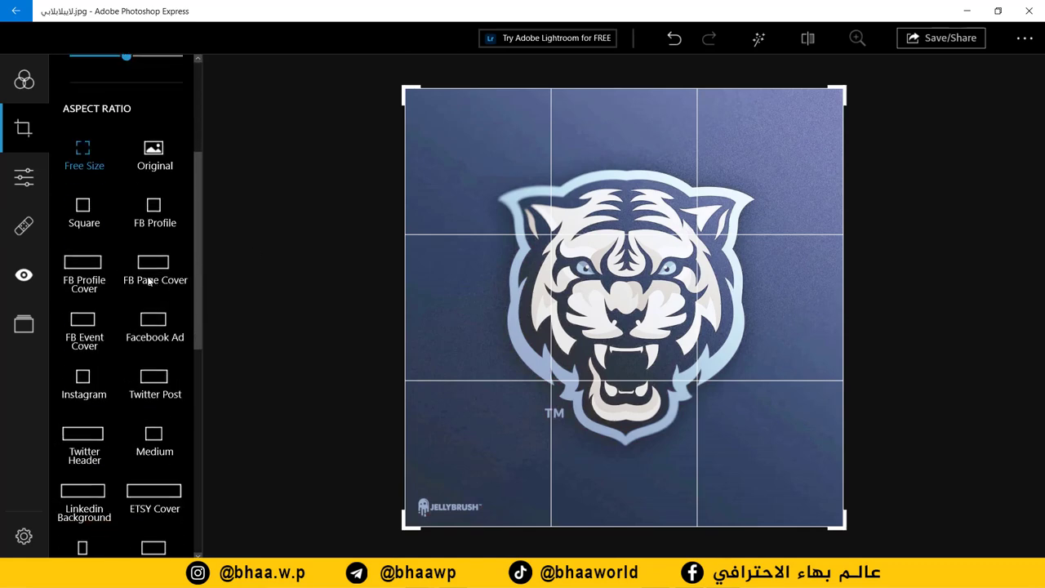
click(155, 282)
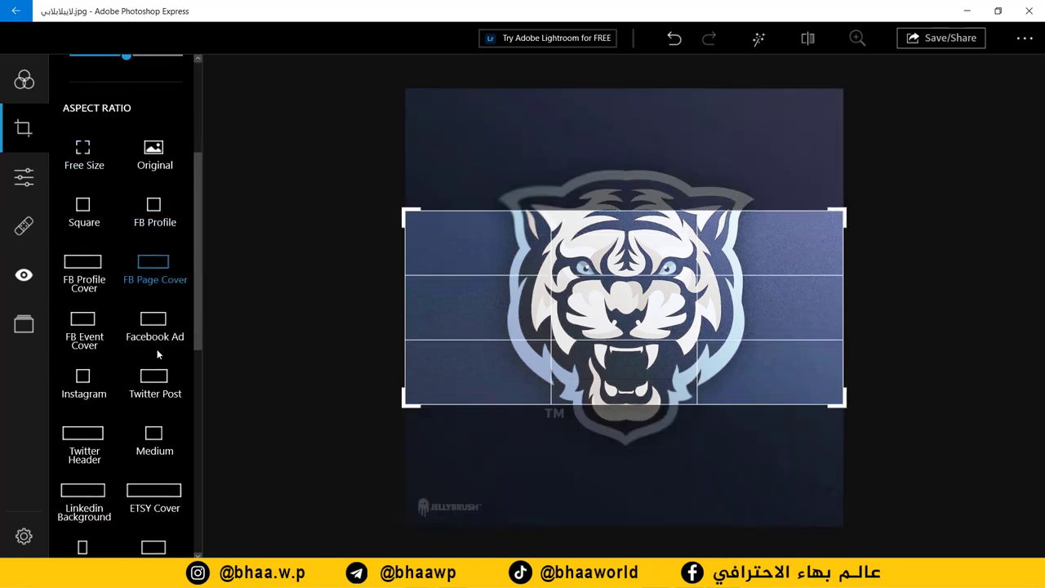
click(150, 407)
click(148, 453)
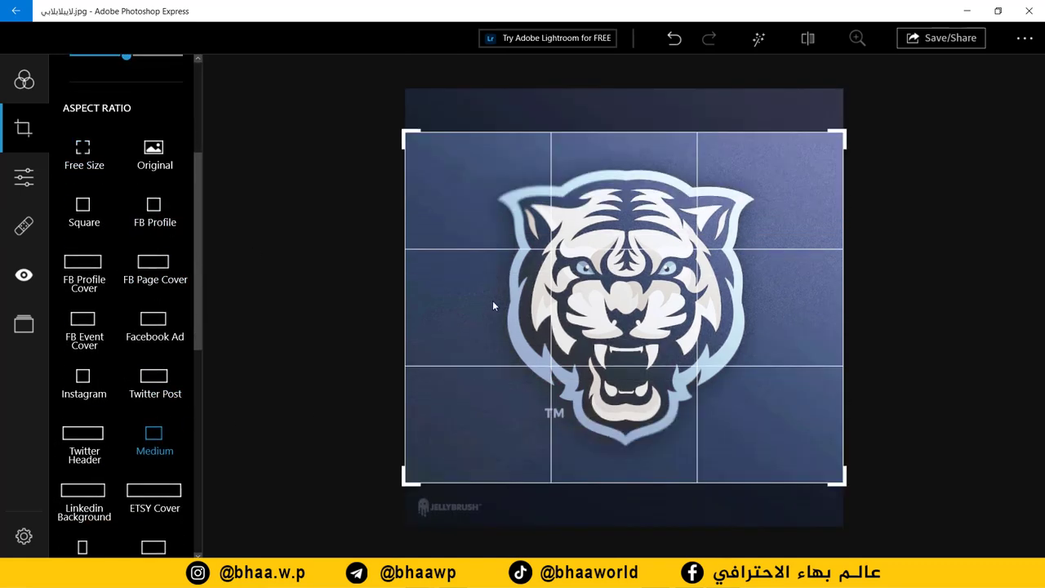
Try the Twitter Header, Facebook Ad, FB Event Cover and ETSY Cover crop aspect ratios
click(74, 456)
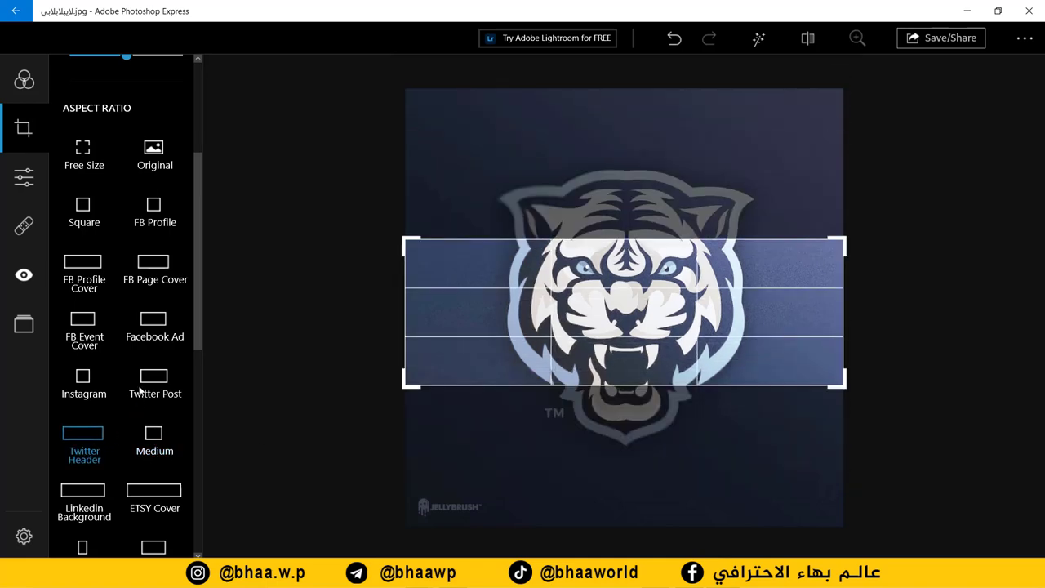
click(155, 326)
click(85, 328)
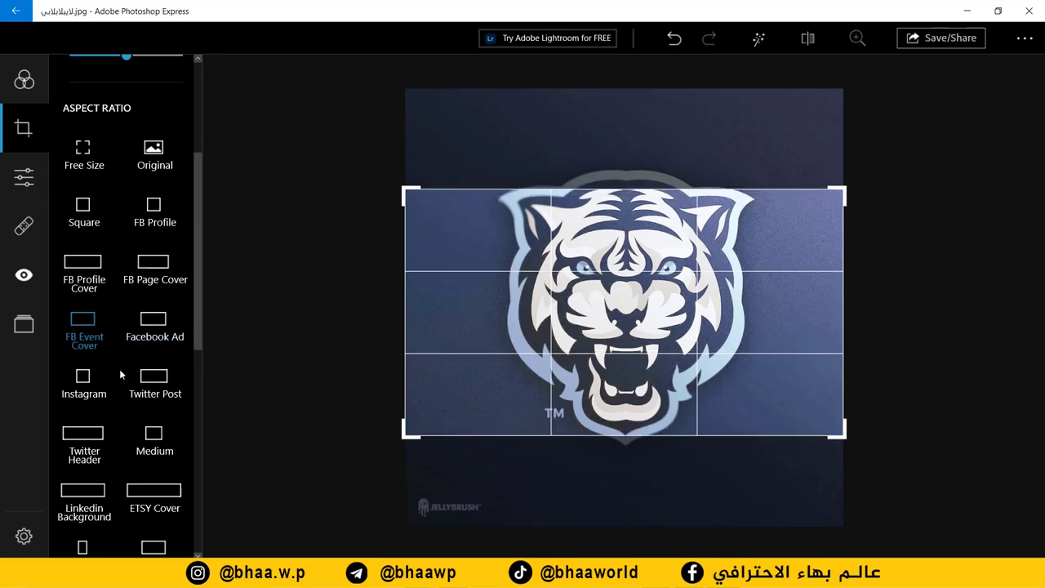
scroll(112, 385, down, 2)
click(155, 430)
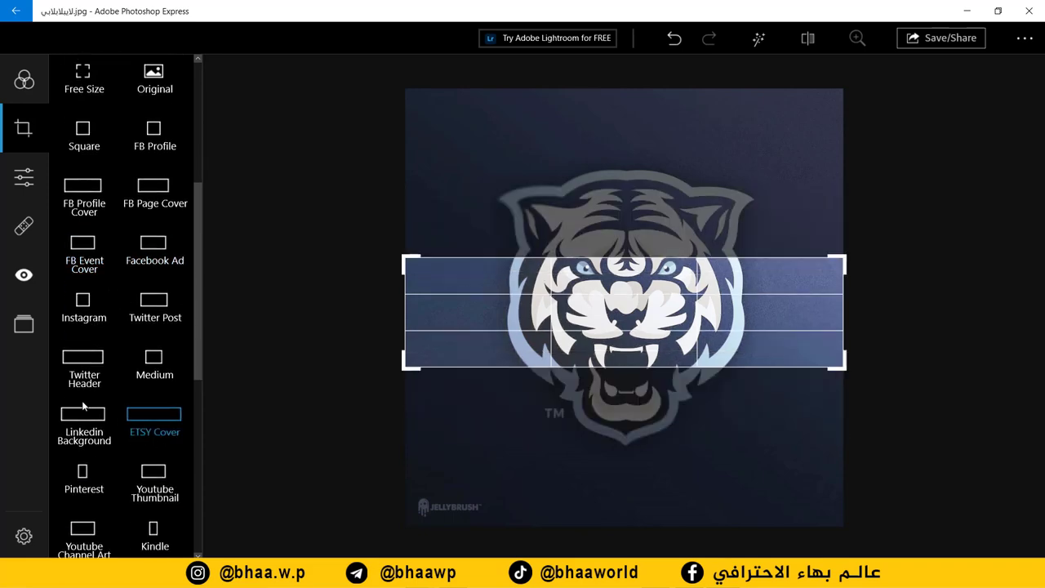
Try the Youtube Channel Art aspect ratio, then crop the tiger picture to 3x1
scroll(107, 442, down, 3)
click(86, 382)
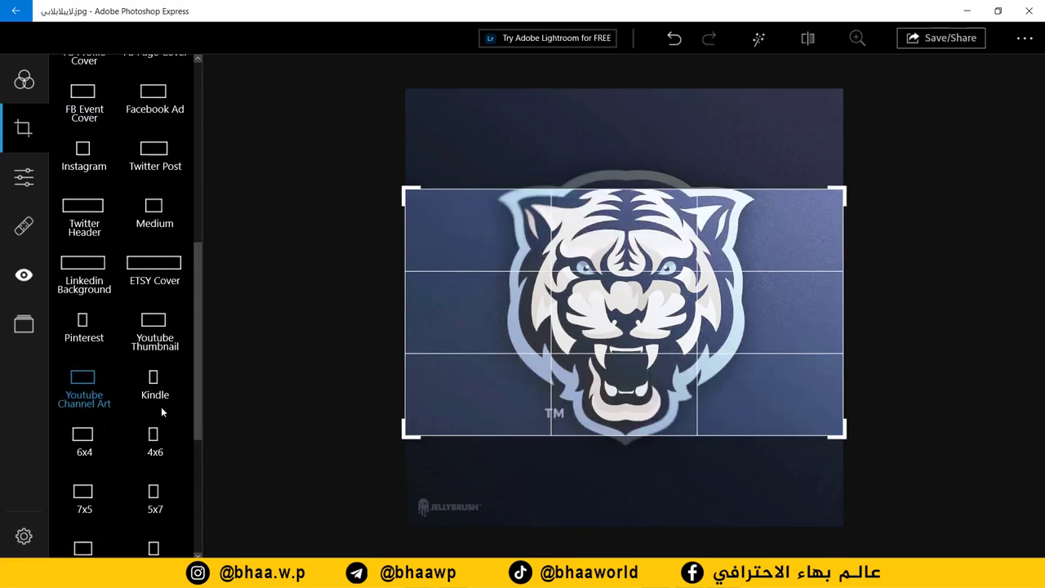
scroll(101, 438, down, 5)
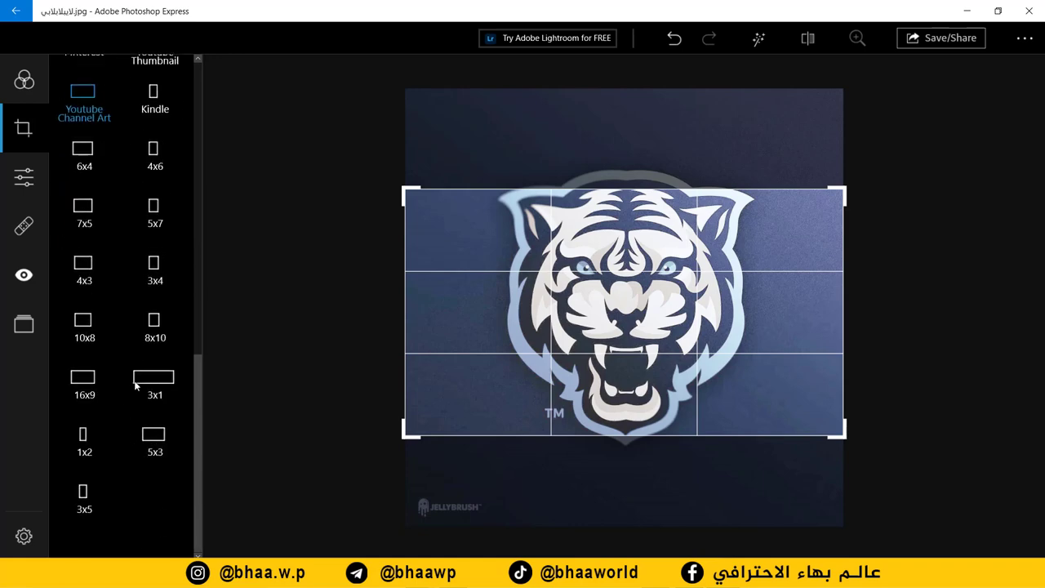
click(154, 382)
scroll(111, 260, up, 8)
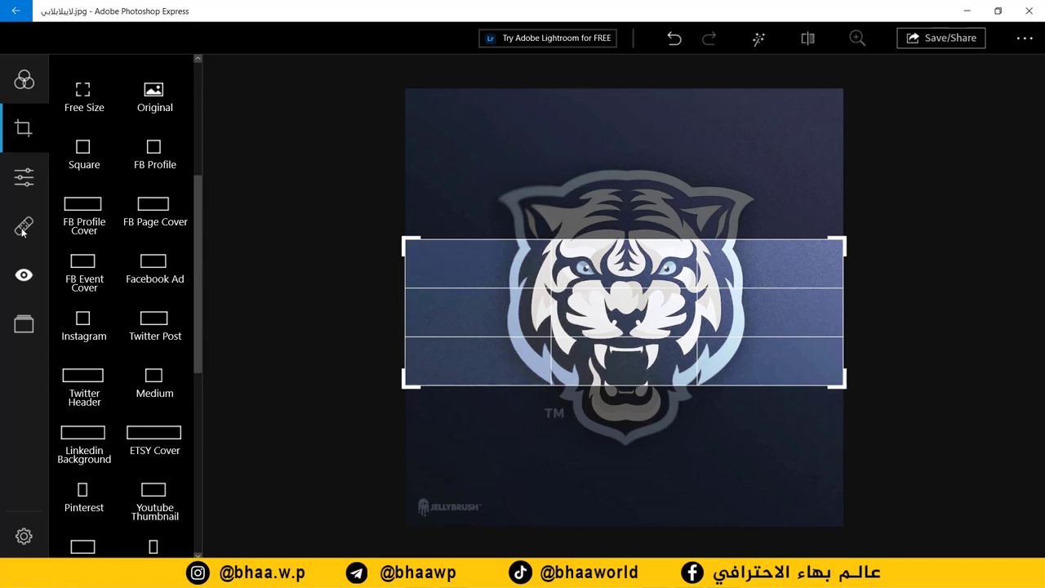
Examine the Highlights, Shadows and Whites adjustments and the options in the Color group
click(24, 176)
scroll(125, 269, down, 2)
click(126, 245)
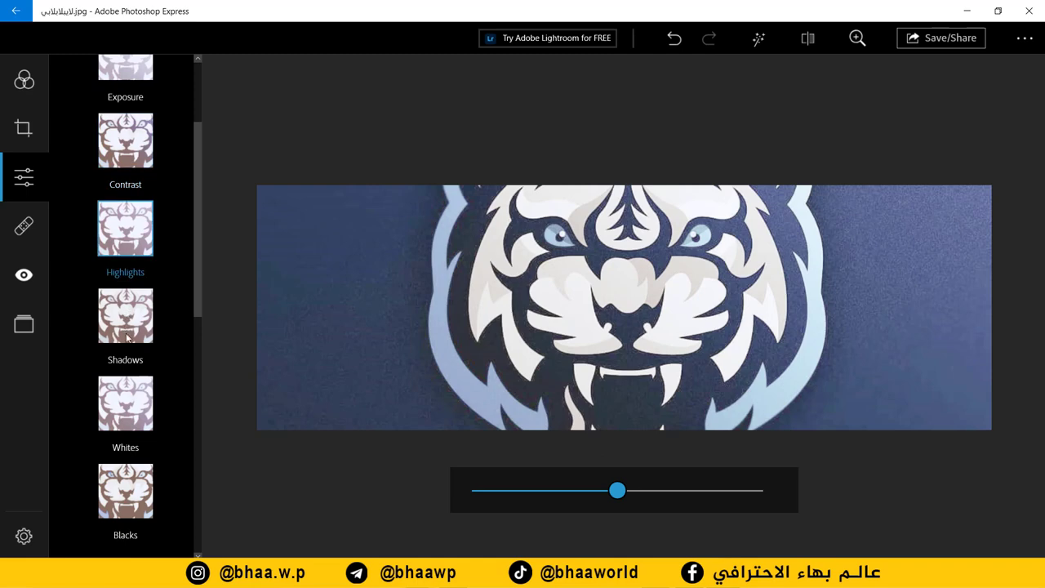
click(127, 362)
click(131, 411)
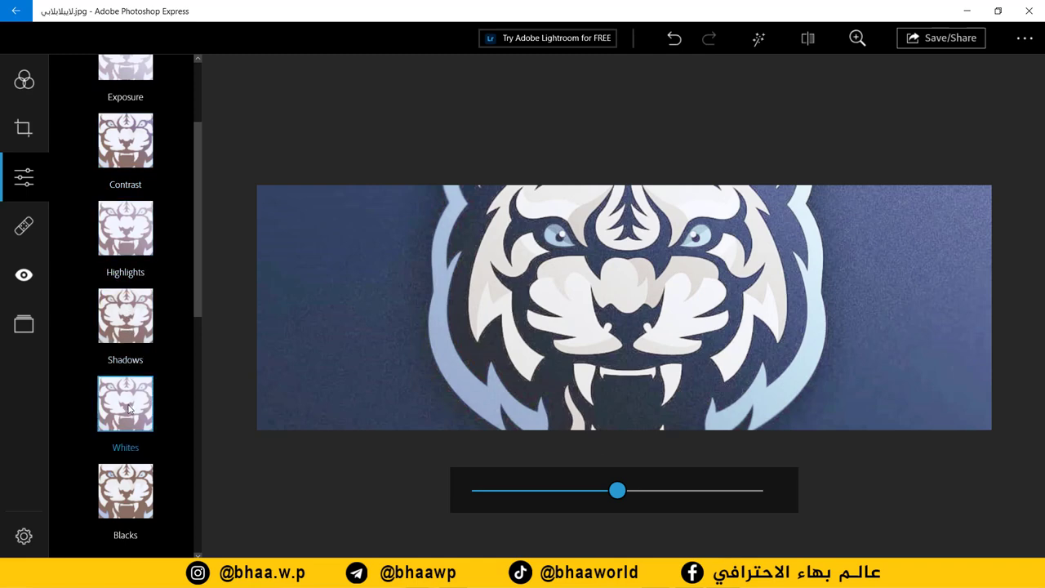
scroll(103, 405, down, 3)
scroll(103, 404, down, 2)
click(108, 102)
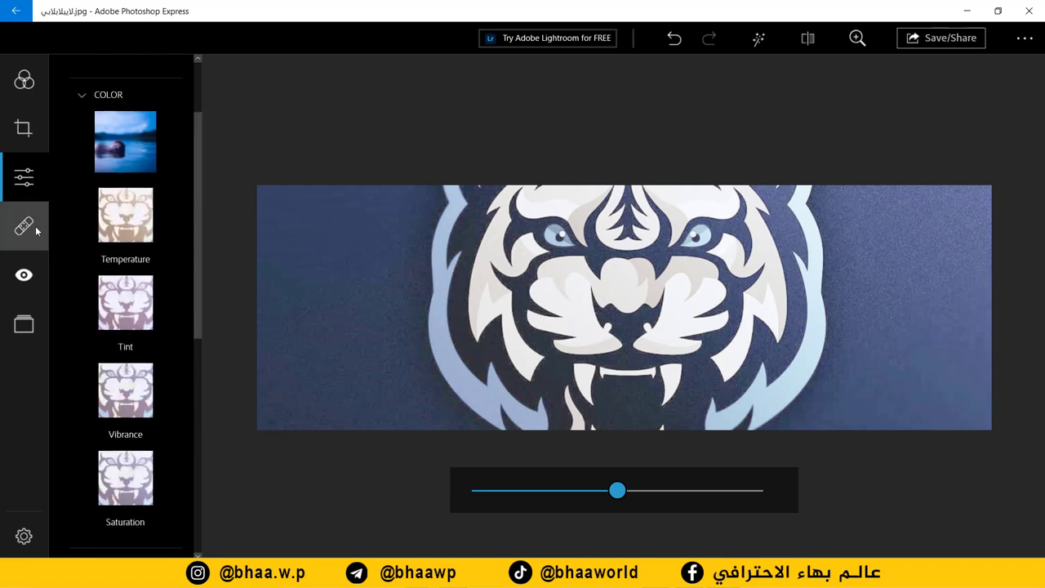
Try the Thin, Thin Black and Circle borders on the cropped picture, then apply the Bevel Black border
click(24, 324)
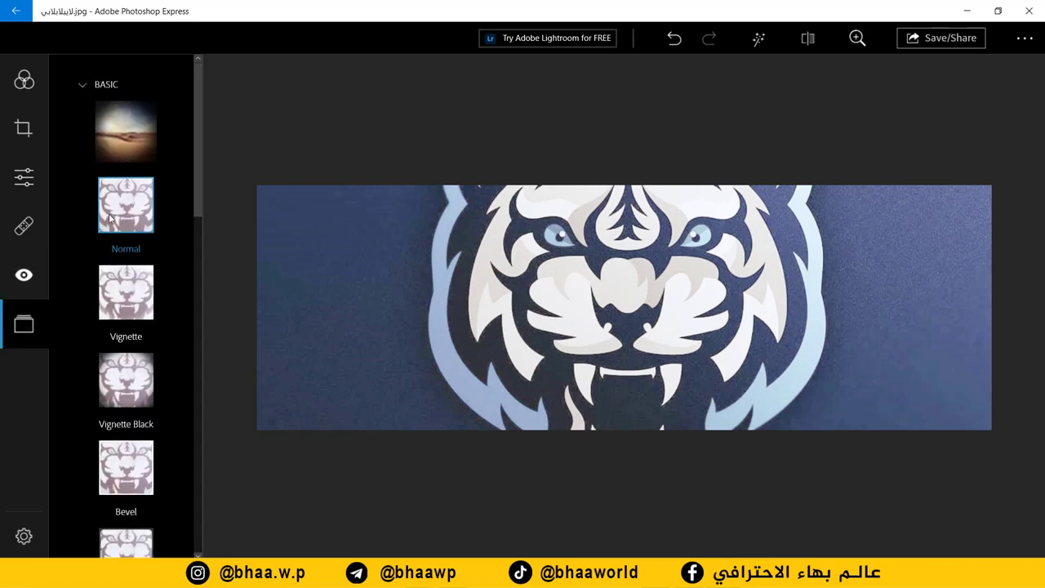
scroll(119, 316, down, 3)
click(120, 377)
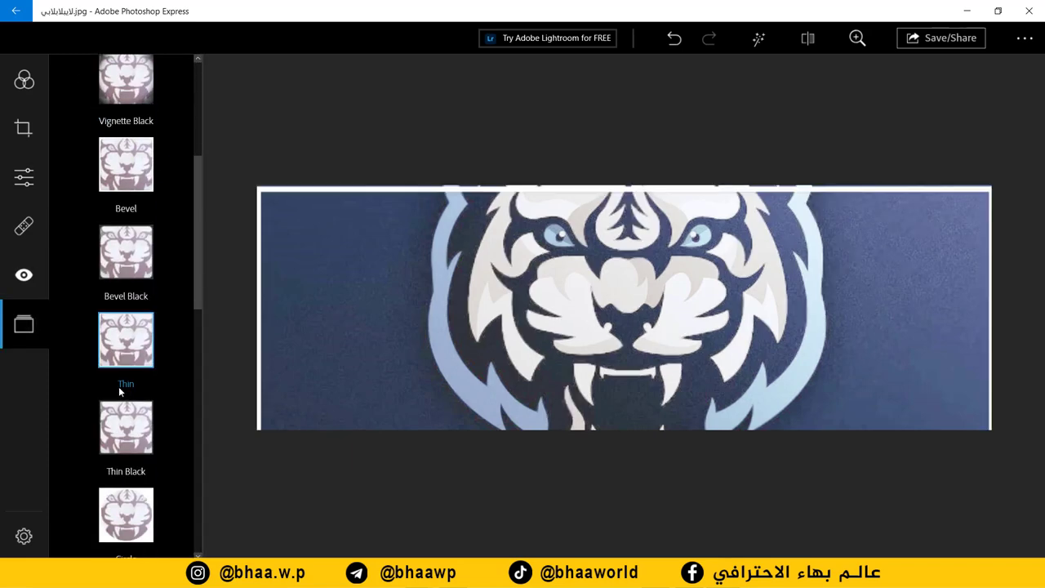
click(120, 441)
click(110, 512)
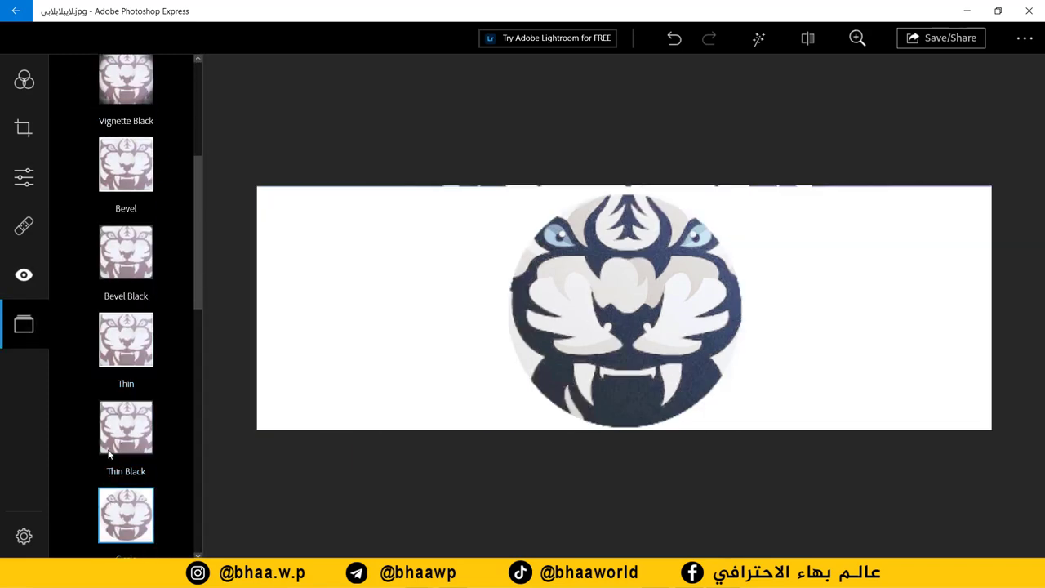
click(136, 304)
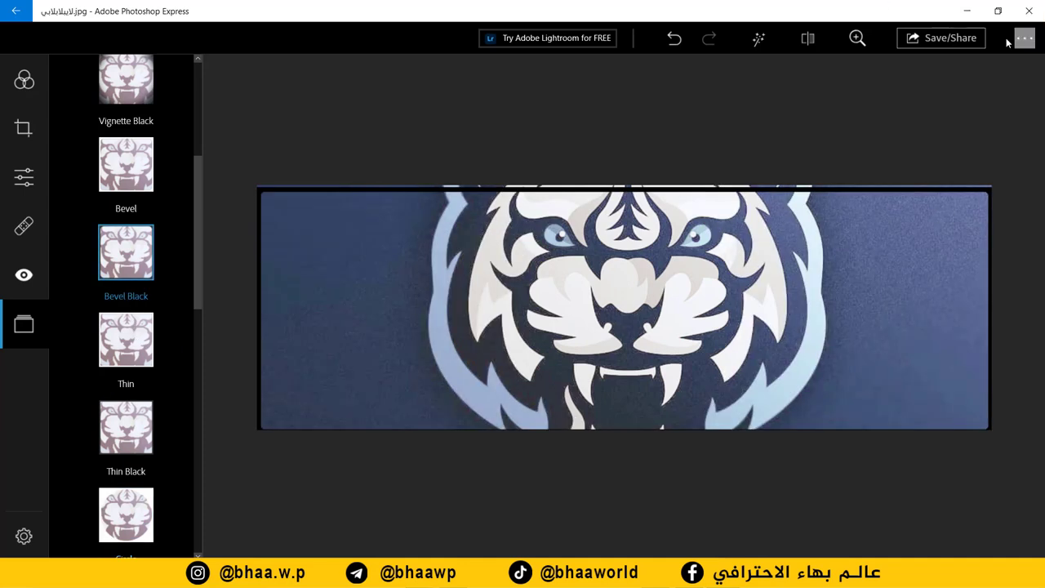
Start saving the edited picture as a JPEG on the Desktop, then close the dialog without saving
click(936, 42)
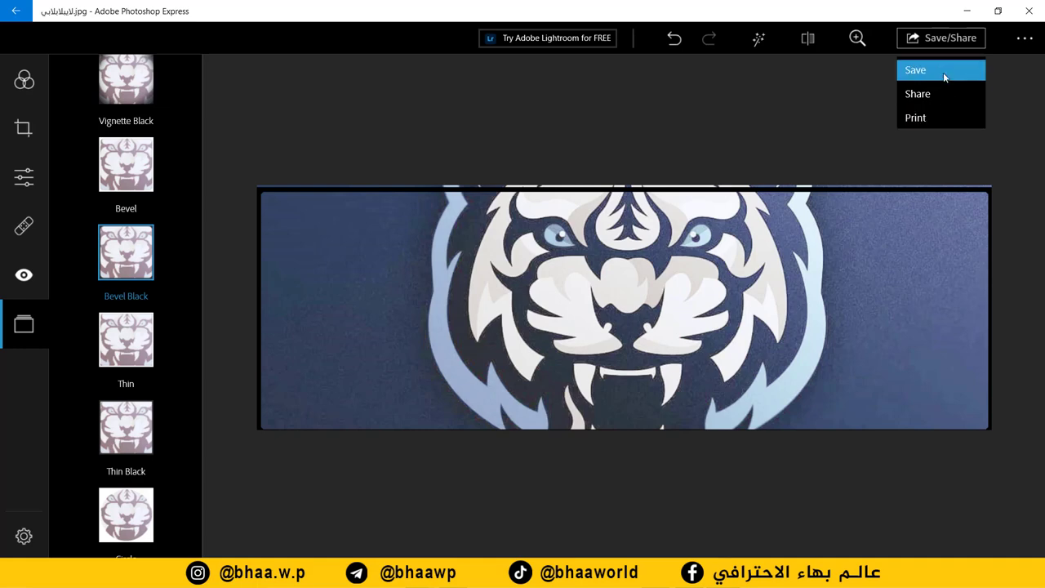
click(941, 71)
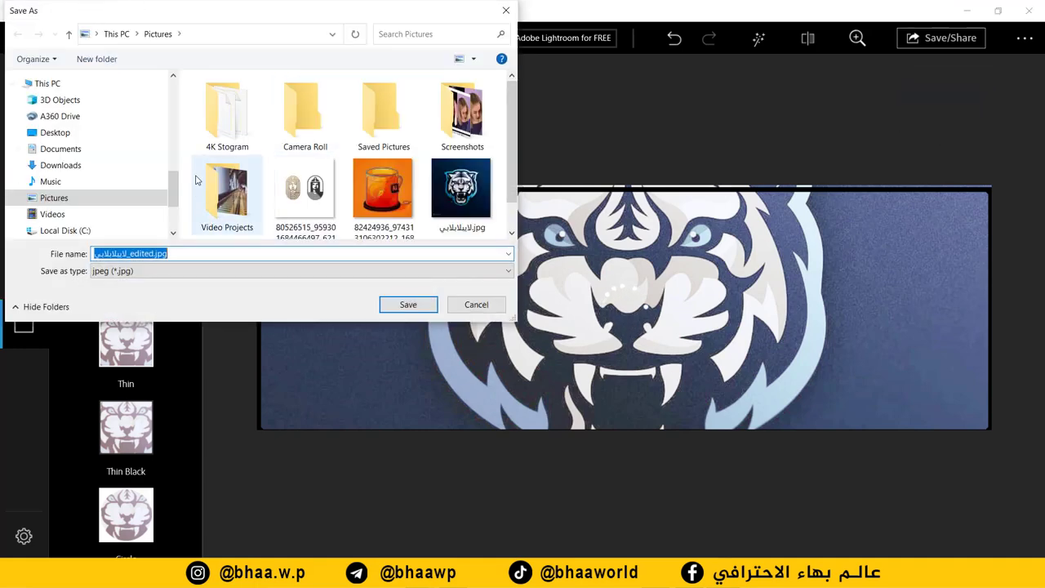
click(55, 133)
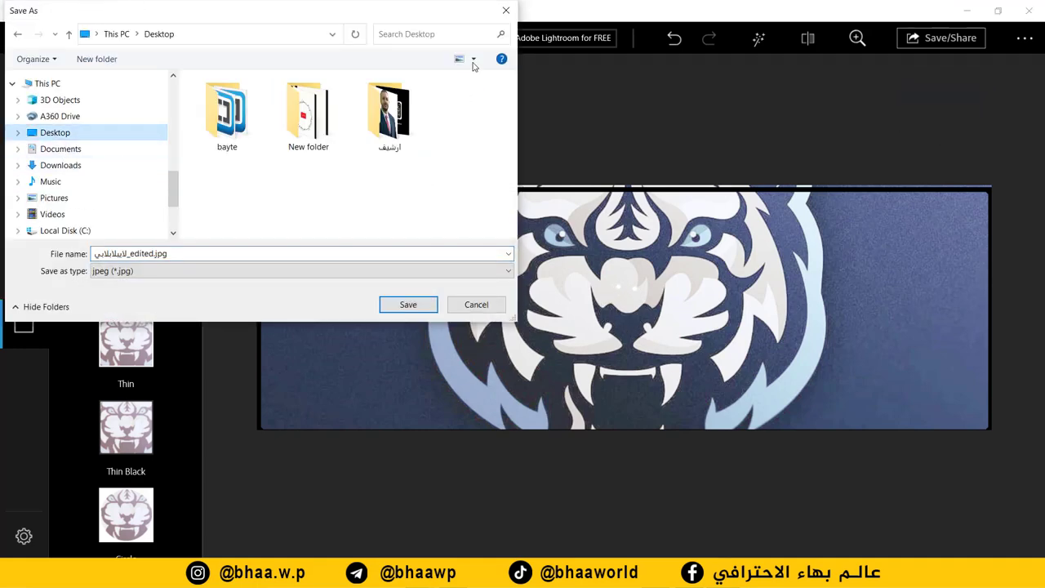
click(502, 13)
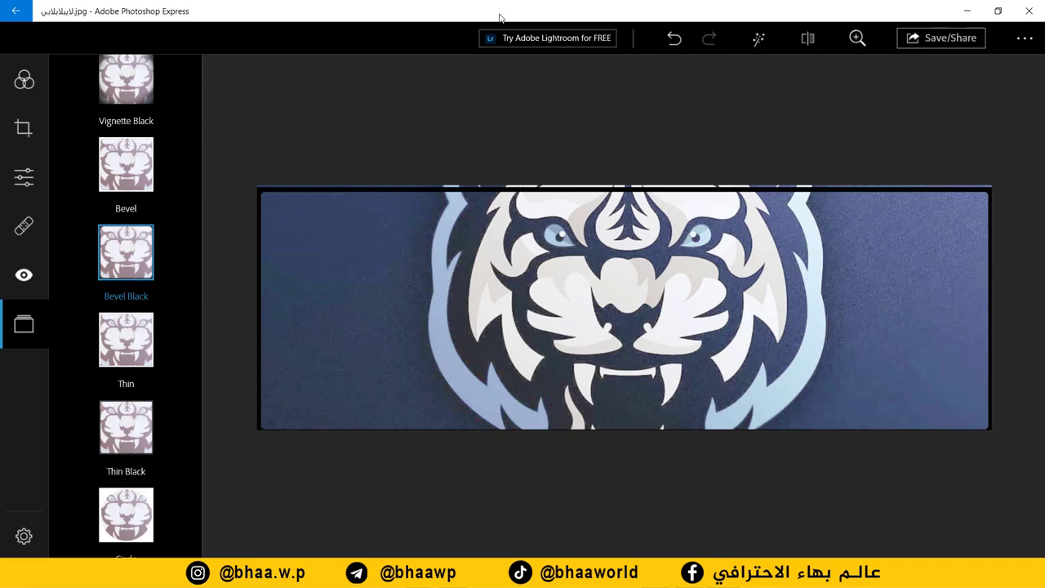